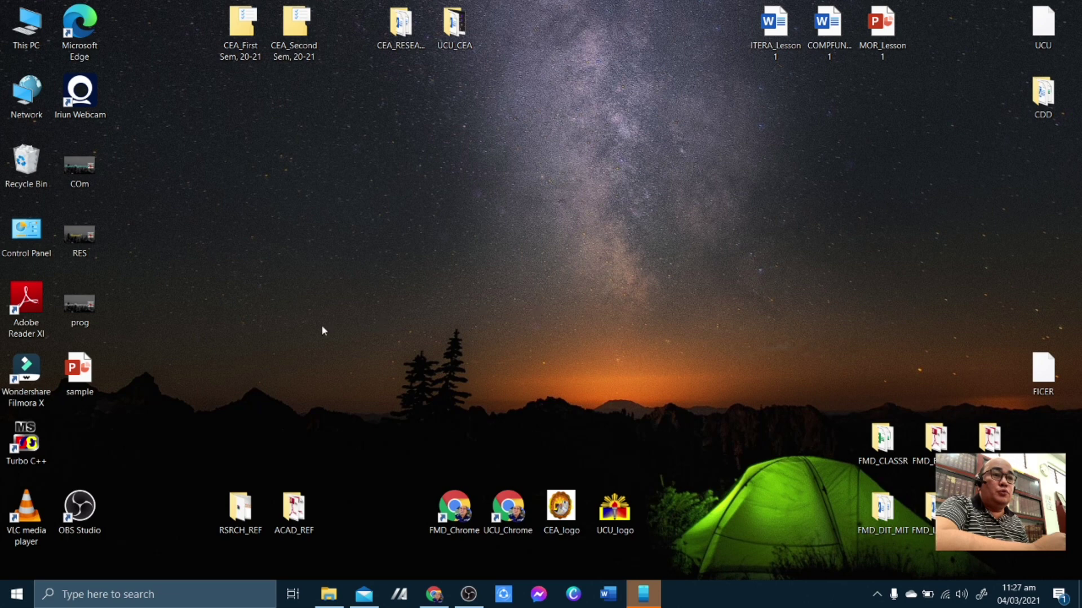
Open the sample presentation from the desktop and select its 'Methods of Research' title slide
{"action": "double_click", "coordinate": [85, 370]}
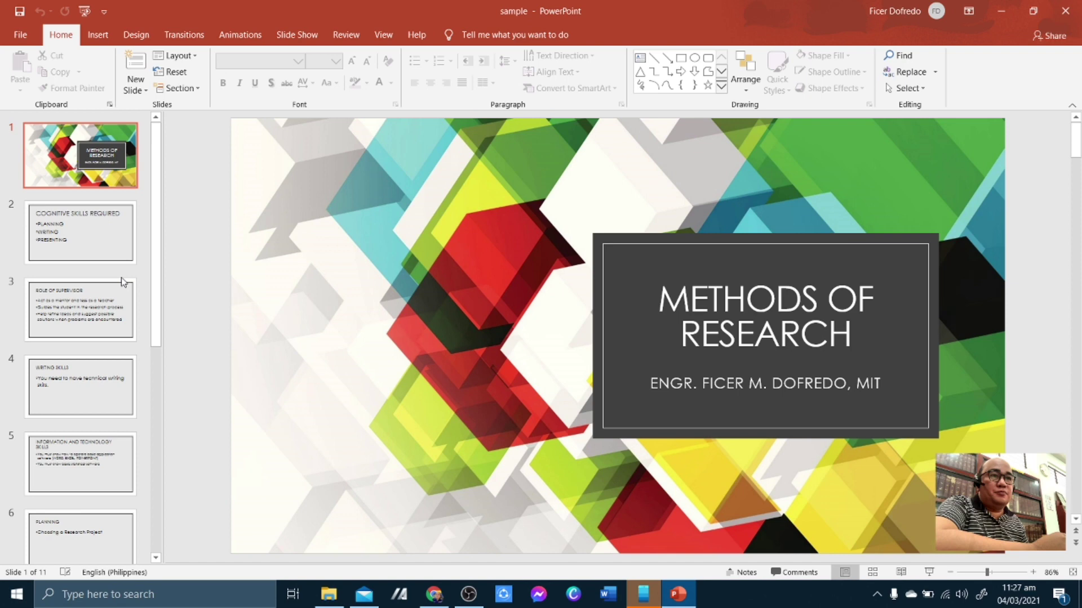
{"action": "scroll", "coordinate": [118, 390], "scroll_direction": "down", "scroll_amount": 3}
{"action": "scroll", "coordinate": [124, 393], "scroll_direction": "up", "scroll_amount": 3}
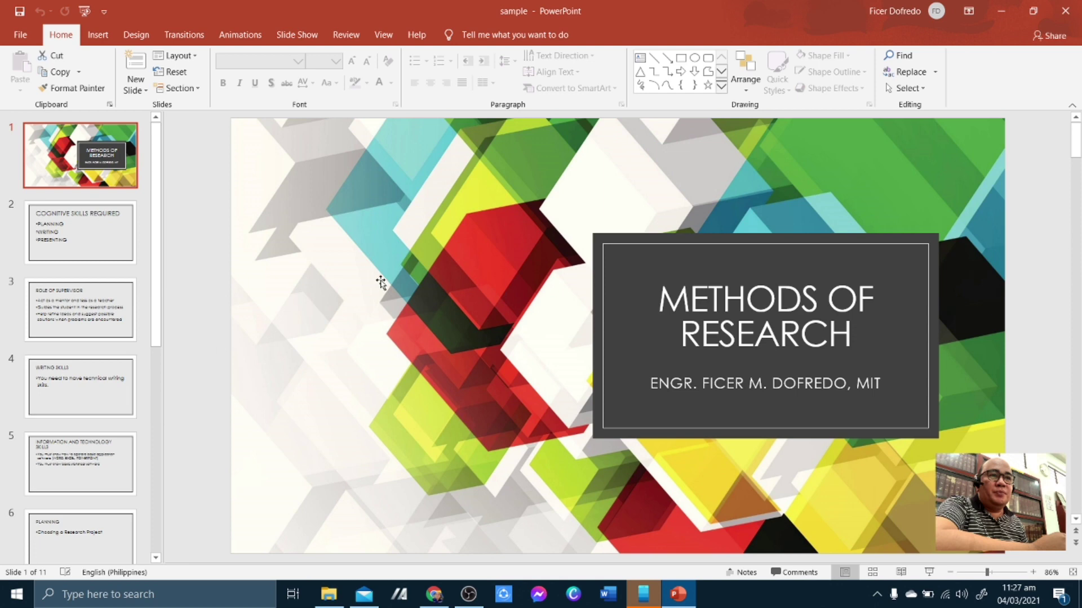
{"action": "left_click", "coordinate": [411, 287]}
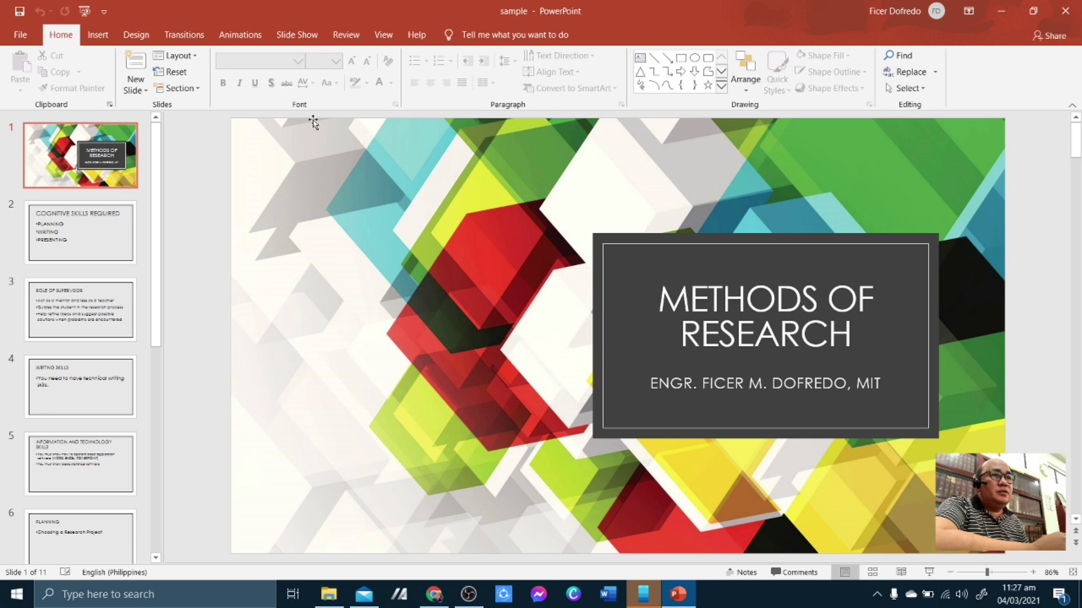
Launch the slide-show recorder with Record from Beginning, starting on slide 1
{"action": "left_click", "coordinate": [299, 34]}
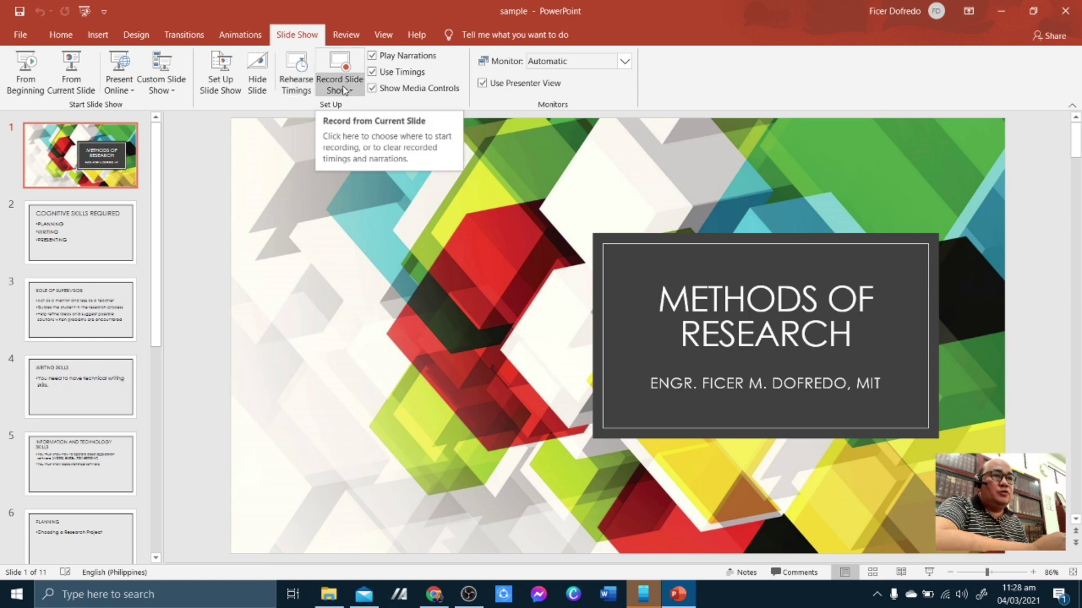
{"action": "left_click", "coordinate": [343, 88]}
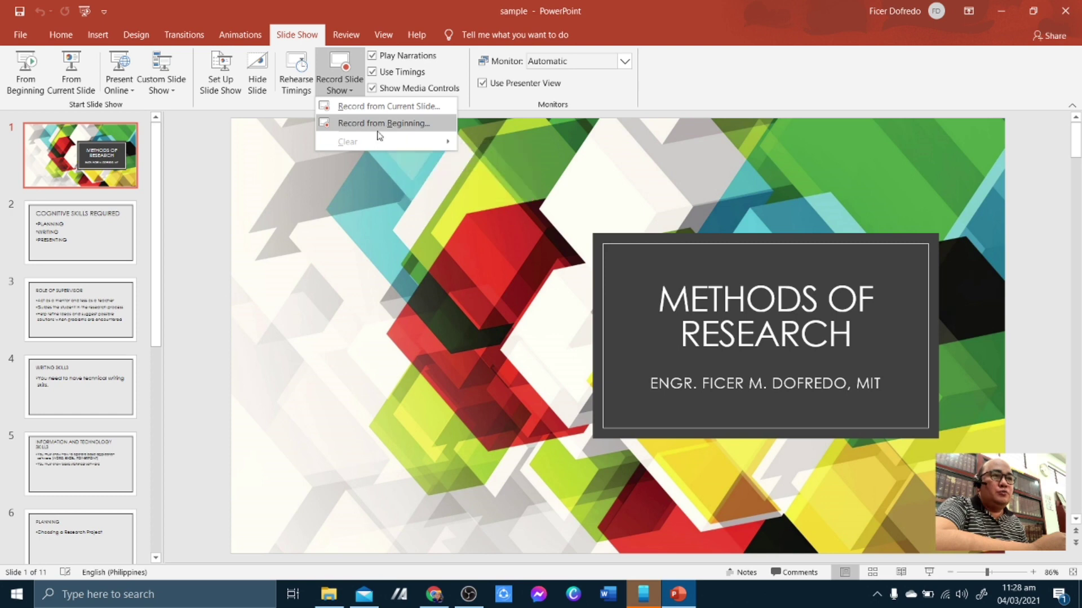
{"action": "left_click", "coordinate": [387, 124]}
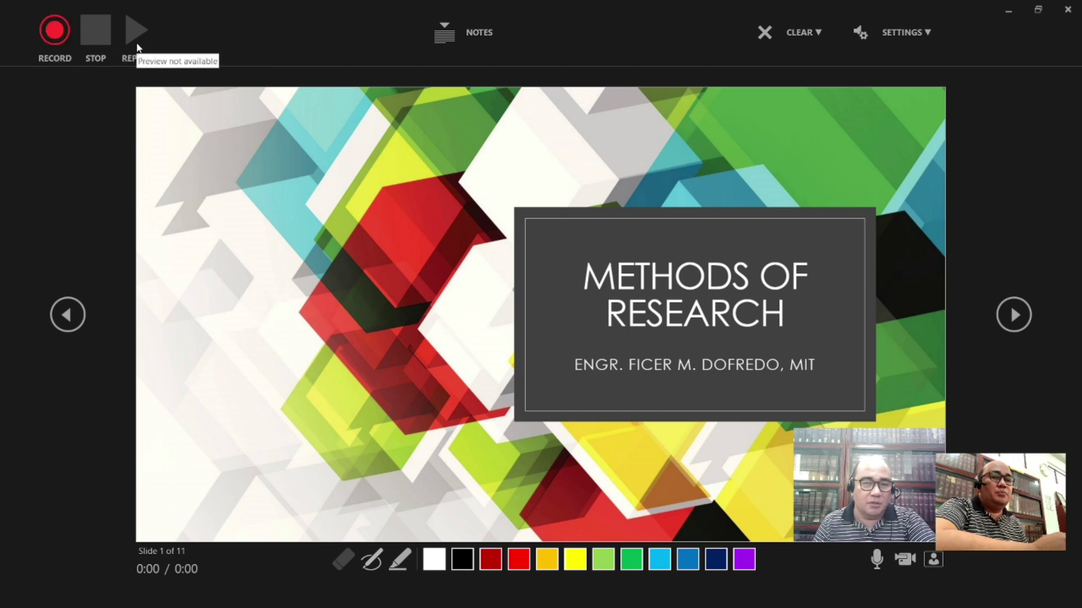
Show the 'No Notes.' notes panel and review the microphone and camera settings
{"action": "left_click", "coordinate": [448, 39]}
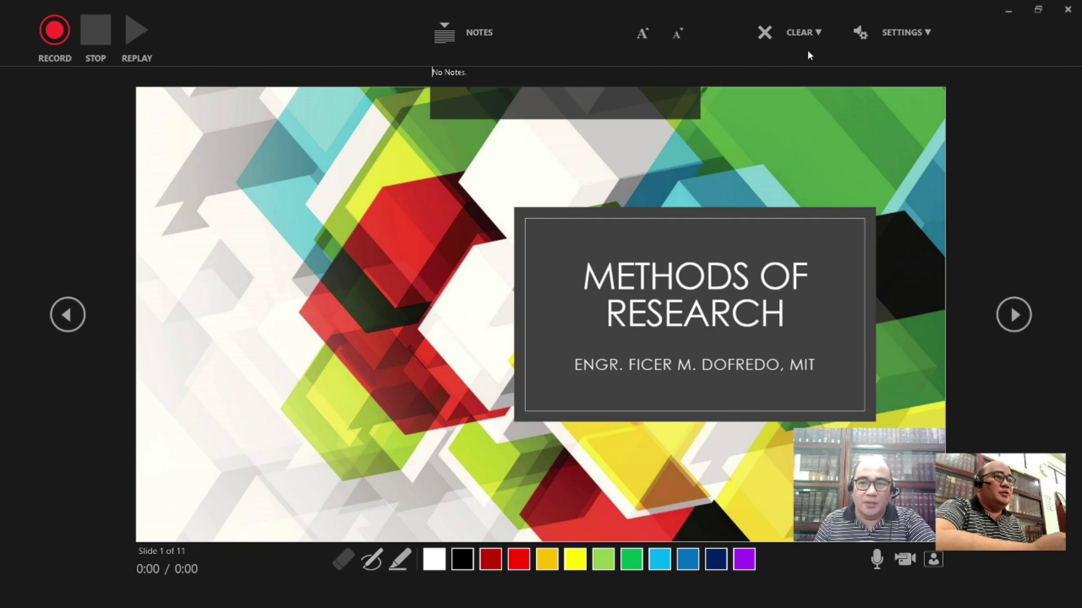
{"action": "left_click", "coordinate": [902, 34]}
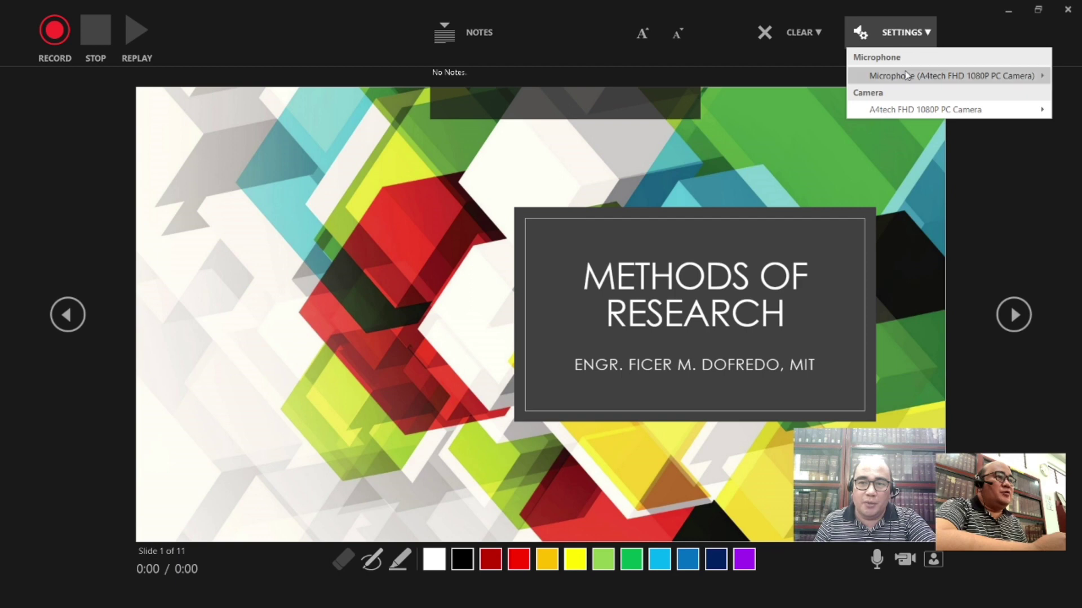
{"action": "mouse_move", "coordinate": [899, 111]}
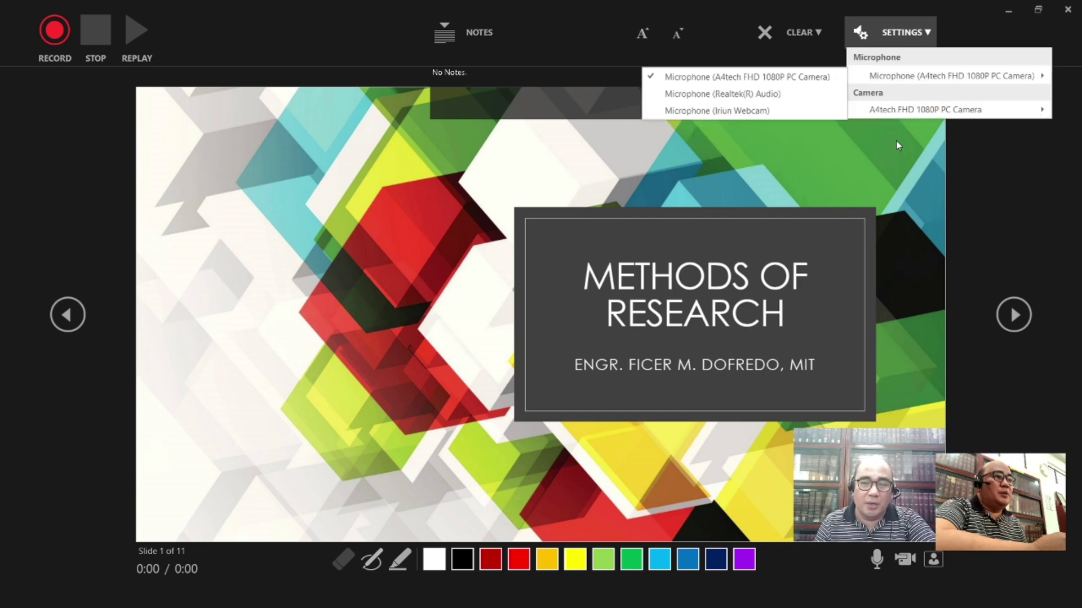
{"action": "left_click", "coordinate": [980, 182]}
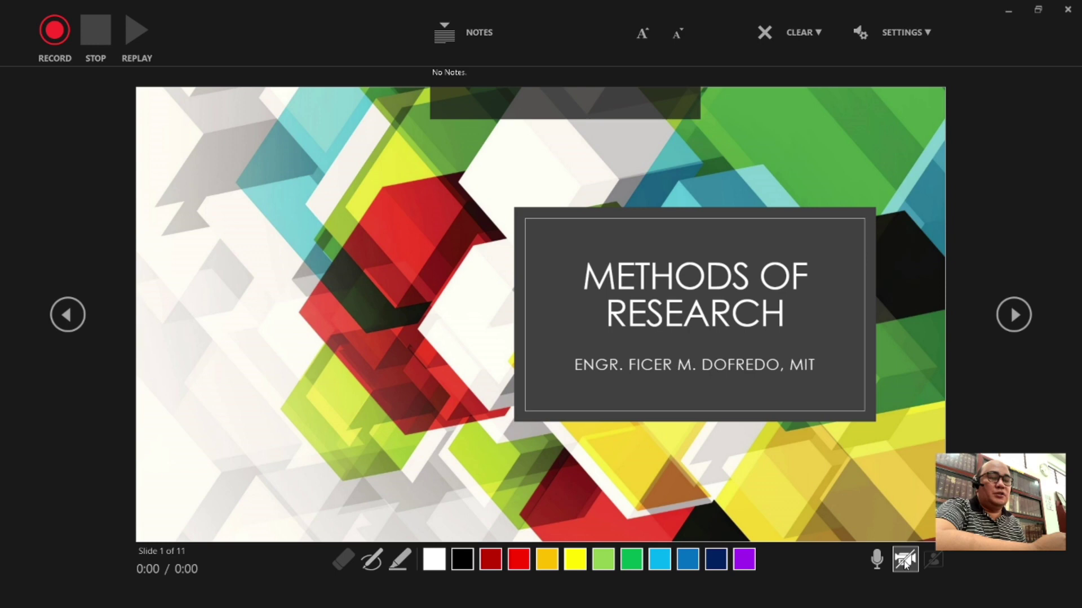
{"action": "mouse_move", "coordinate": [905, 564]}
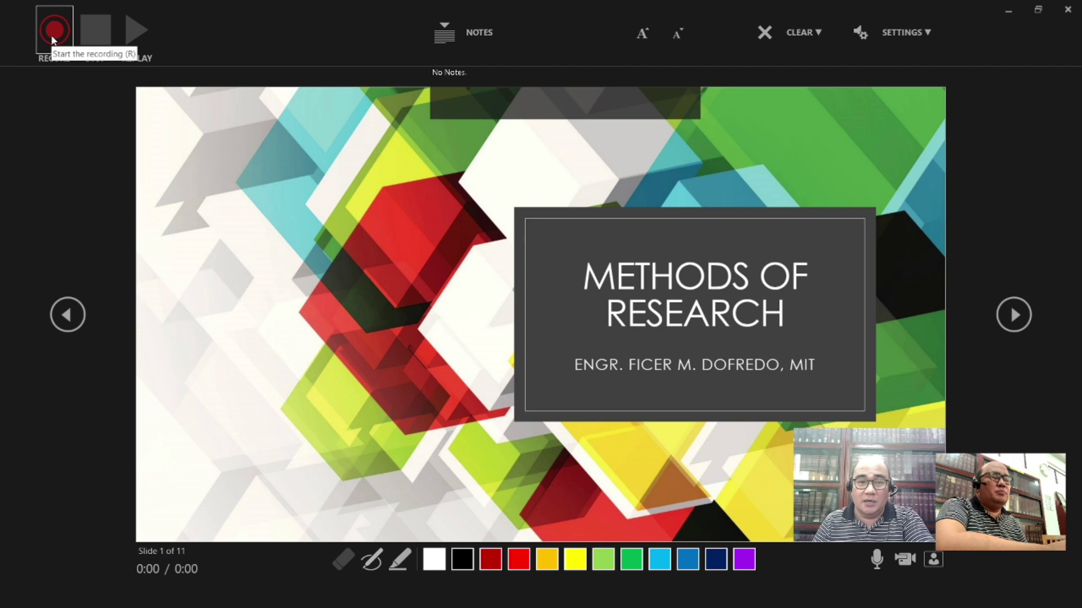
Start recording, move to slide 2 and pick the dark red highlighter
{"action": "left_click", "coordinate": [54, 31]}
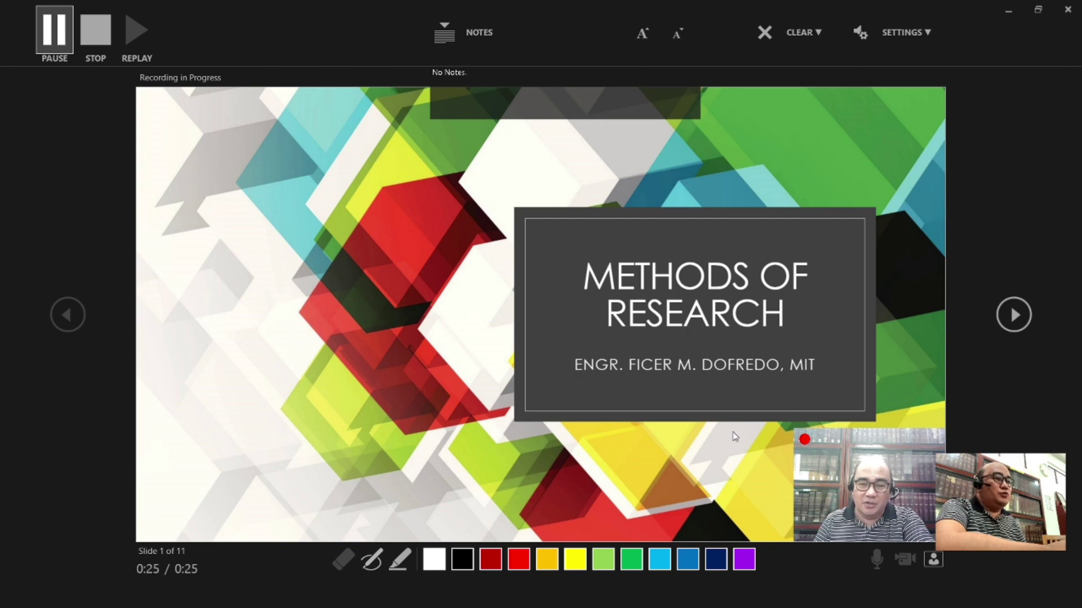
{"action": "left_click", "coordinate": [1014, 323]}
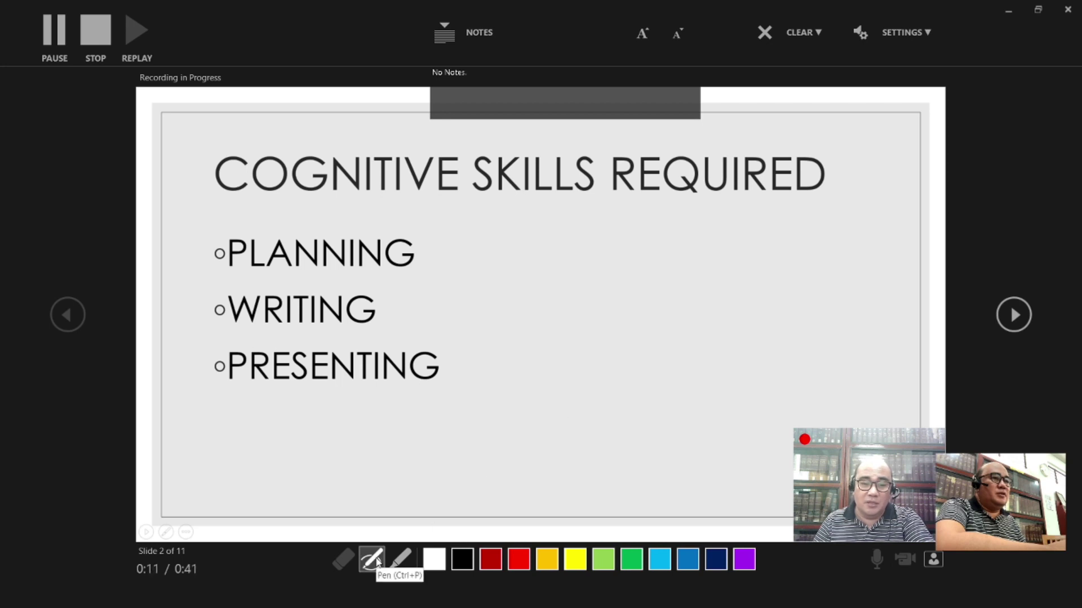
{"action": "left_click", "coordinate": [397, 563]}
{"action": "left_click", "coordinate": [490, 563]}
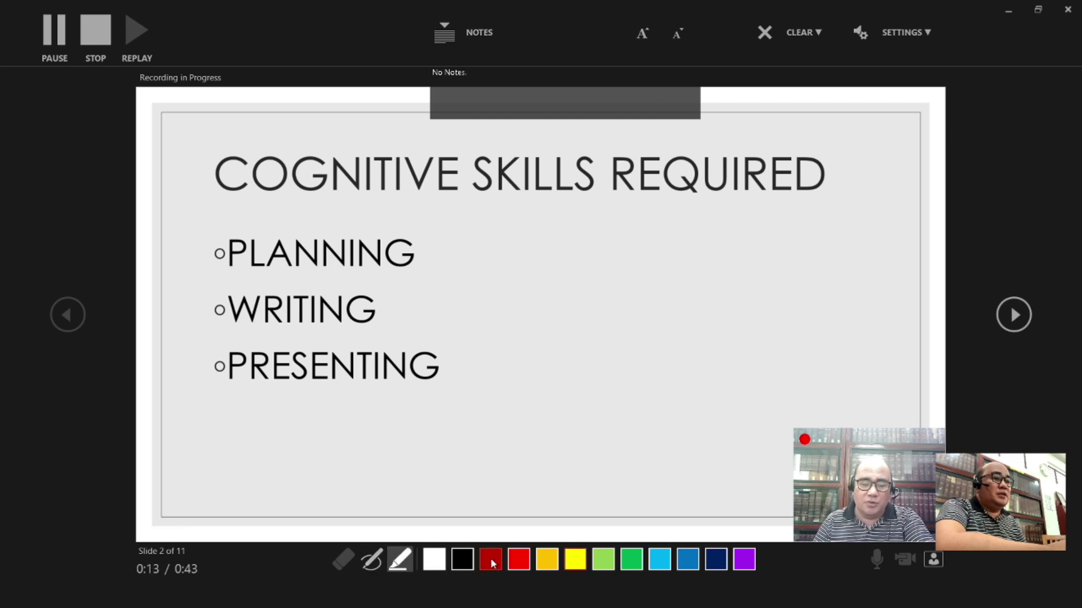
Tick PLANNING, WRITING and PRESENTING with check marks and advance to slide 3
{"action": "mouse_move", "coordinate": [429, 249]}
{"action": "left_mouse_down"}
{"action": "mouse_move", "coordinate": [473, 256]}
{"action": "mouse_move", "coordinate": [496, 240]}
{"action": "left_mouse_up"}
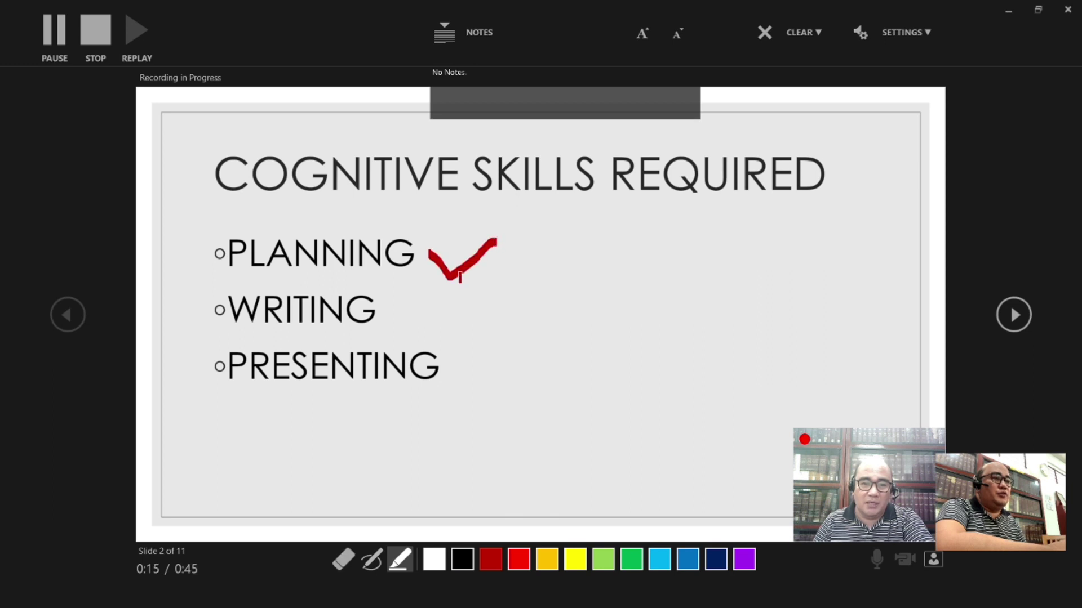
{"action": "mouse_move", "coordinate": [392, 309]}
{"action": "left_mouse_down"}
{"action": "mouse_move", "coordinate": [398, 320]}
{"action": "mouse_move", "coordinate": [449, 297]}
{"action": "left_mouse_up"}
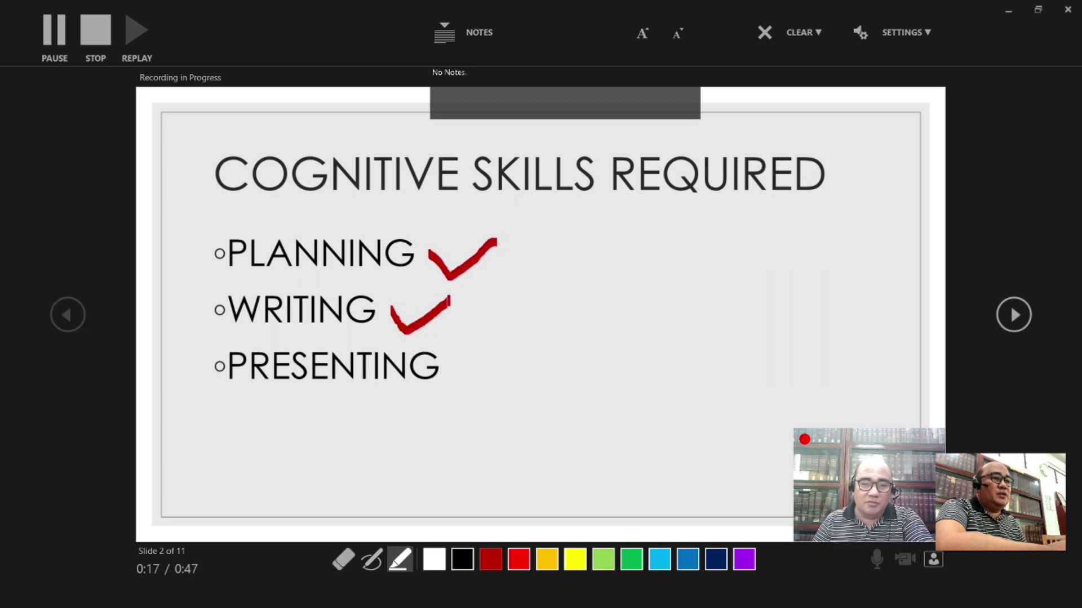
{"action": "mouse_move", "coordinate": [451, 363]}
{"action": "left_mouse_down"}
{"action": "mouse_move", "coordinate": [459, 380]}
{"action": "mouse_move", "coordinate": [514, 349]}
{"action": "left_mouse_up"}
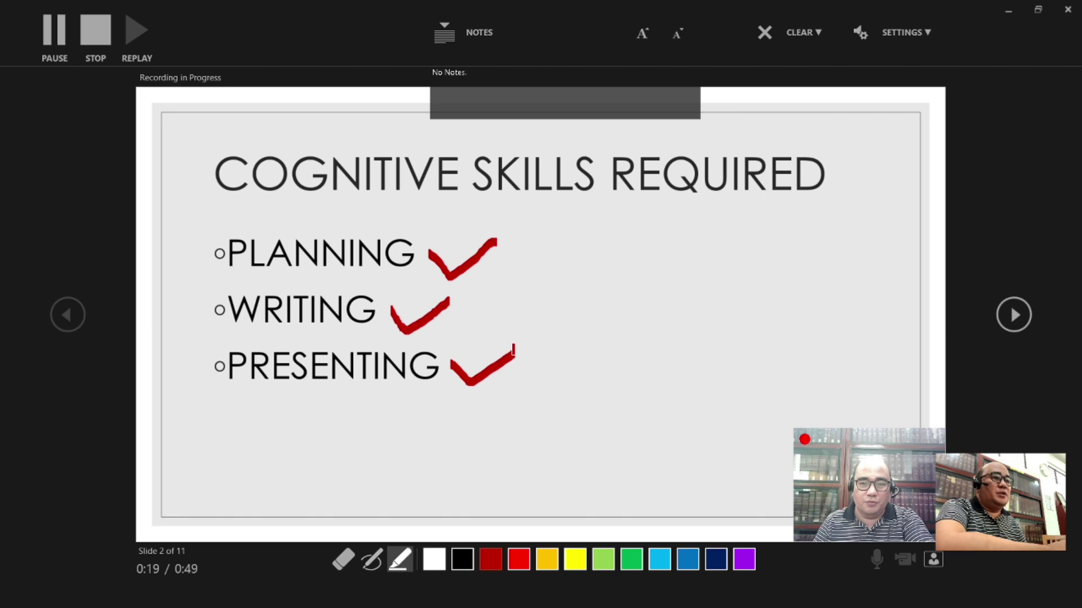
{"action": "key", "text": "Right"}
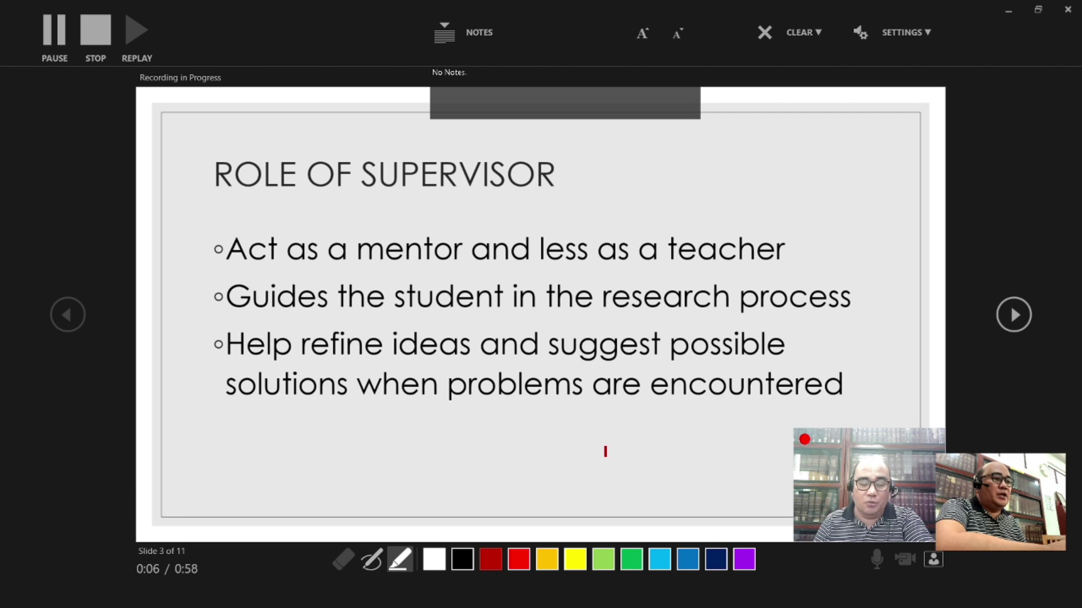
Circle 'mentor' and underline 'research process' in orange, and 'problems' in light blue
{"action": "left_click", "coordinate": [554, 561]}
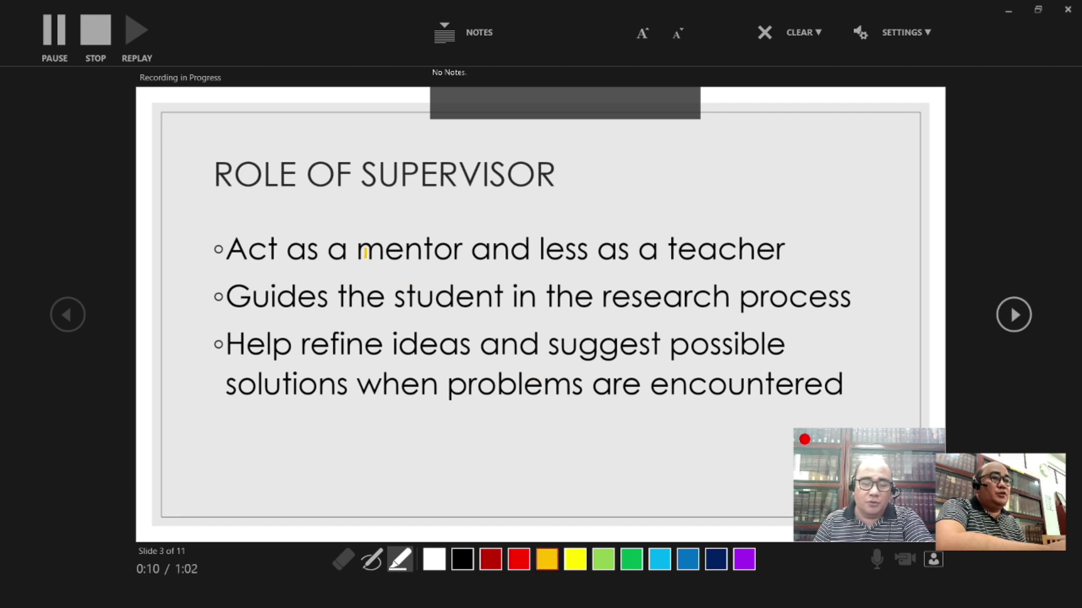
{"action": "mouse_move", "coordinate": [421, 239]}
{"action": "left_mouse_down"}
{"action": "mouse_move", "coordinate": [413, 224]}
{"action": "mouse_move", "coordinate": [363, 242]}
{"action": "mouse_move", "coordinate": [422, 271]}
{"action": "mouse_move", "coordinate": [462, 257]}
{"action": "mouse_move", "coordinate": [450, 226]}
{"action": "mouse_move", "coordinate": [407, 225]}
{"action": "left_mouse_up"}
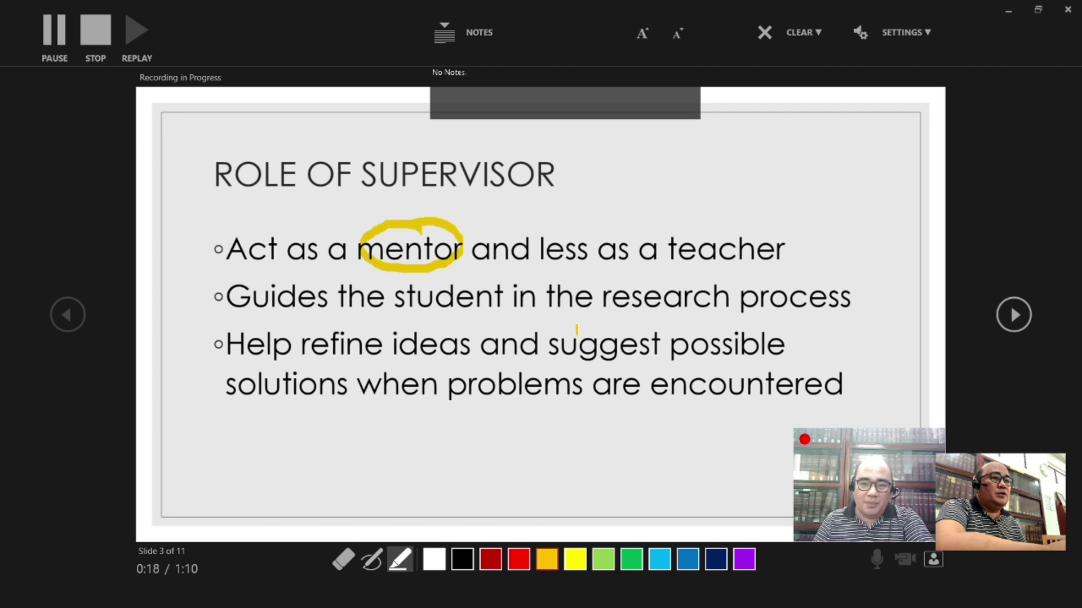
{"action": "left_click_drag", "start_coordinate": [609, 309], "coordinate": [841, 308]}
{"action": "left_click", "coordinate": [659, 560]}
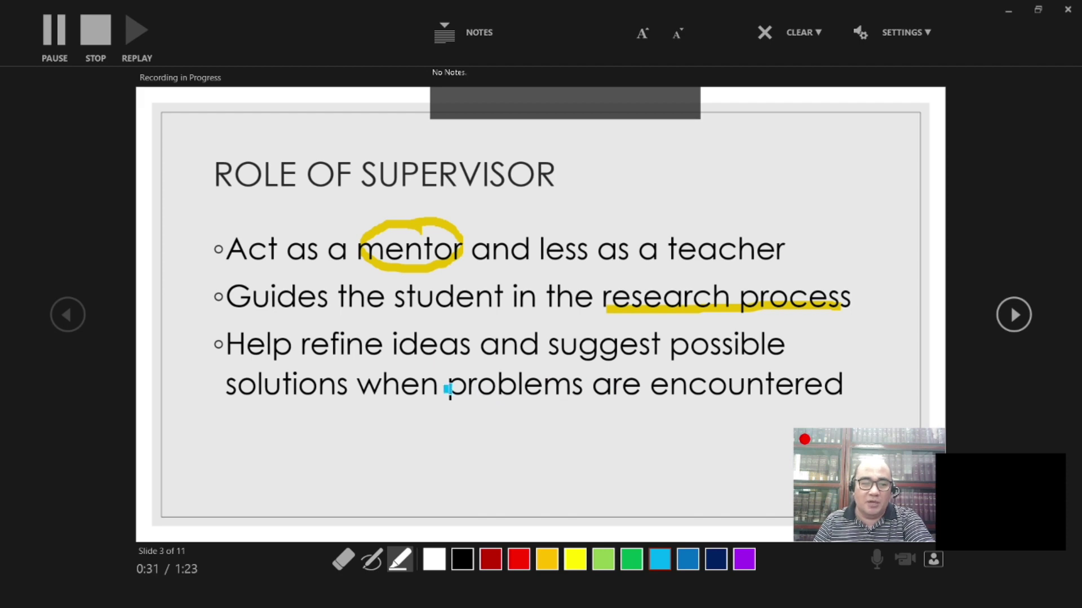
{"action": "left_click_drag", "start_coordinate": [446, 387], "coordinate": [582, 389]}
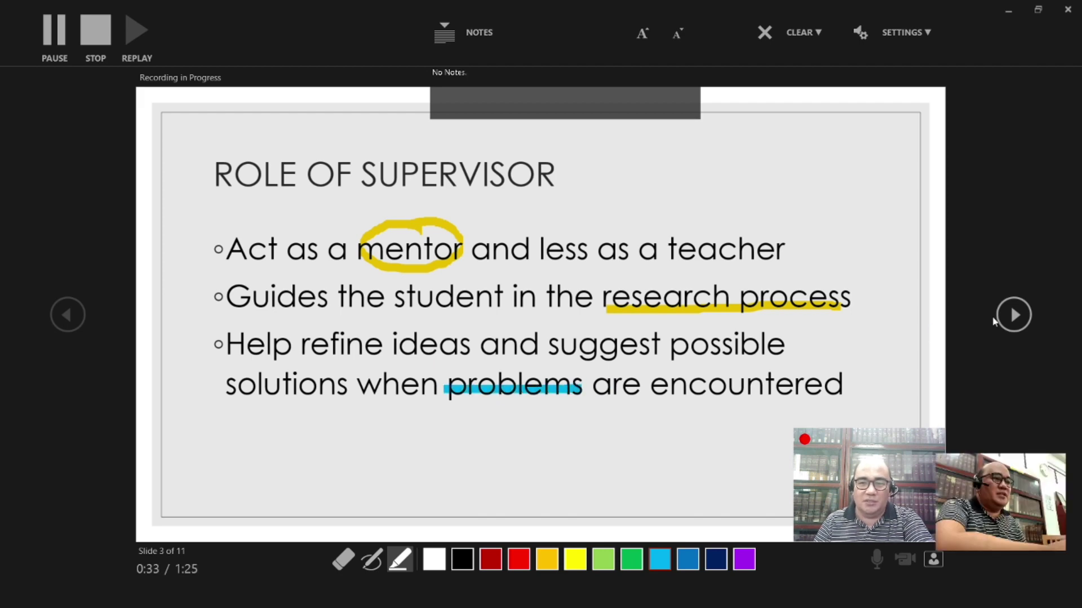
Advance through the slides to slide 8 and stop the recording
{"action": "left_click", "coordinate": [1014, 315]}
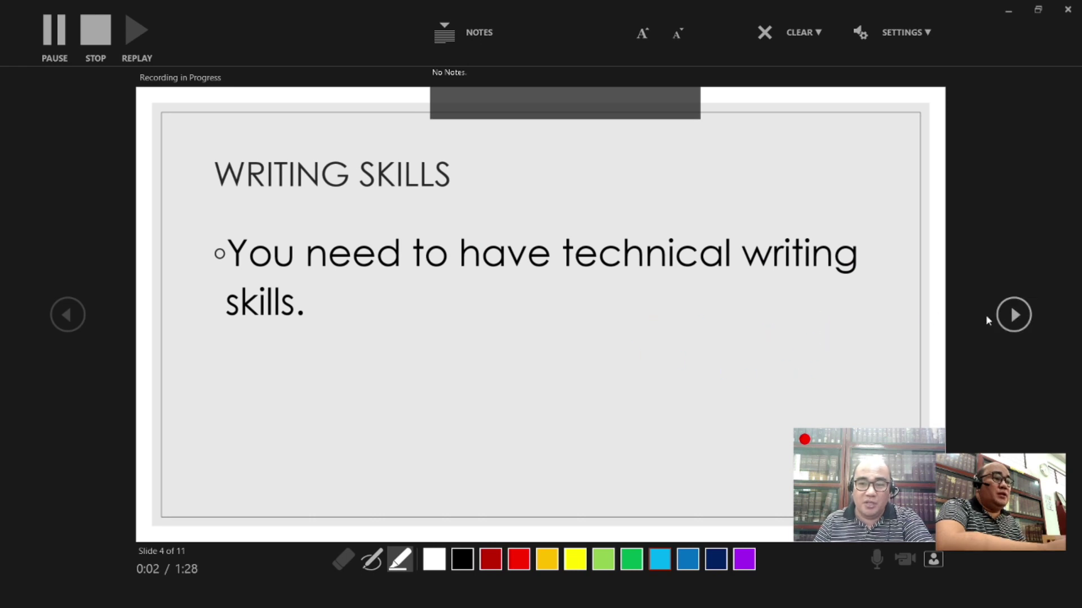
{"action": "left_click", "coordinate": [1014, 315]}
{"action": "left_click", "coordinate": [1013, 315]}
{"action": "left_click", "coordinate": [1014, 315]}
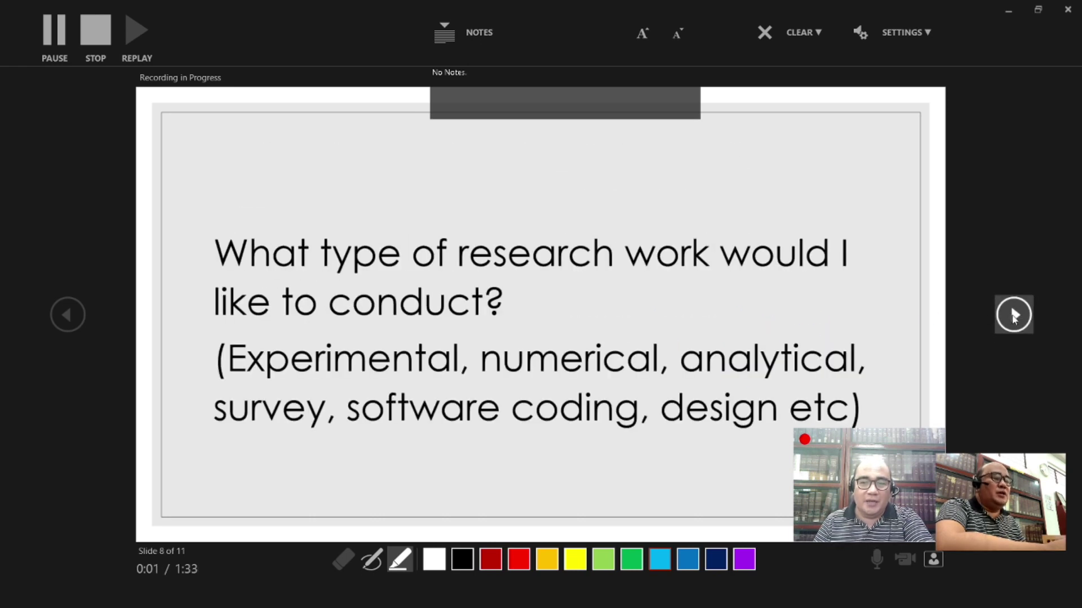
{"action": "left_click", "coordinate": [94, 42]}
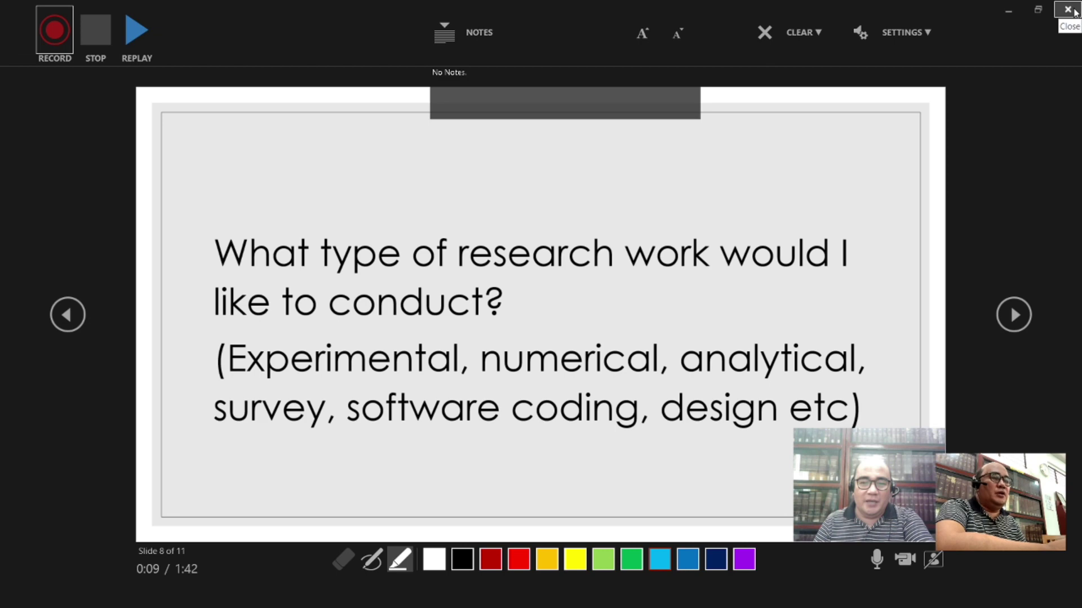
Close the recorder and return to the title slide in normal view
{"action": "left_click", "coordinate": [1067, 10]}
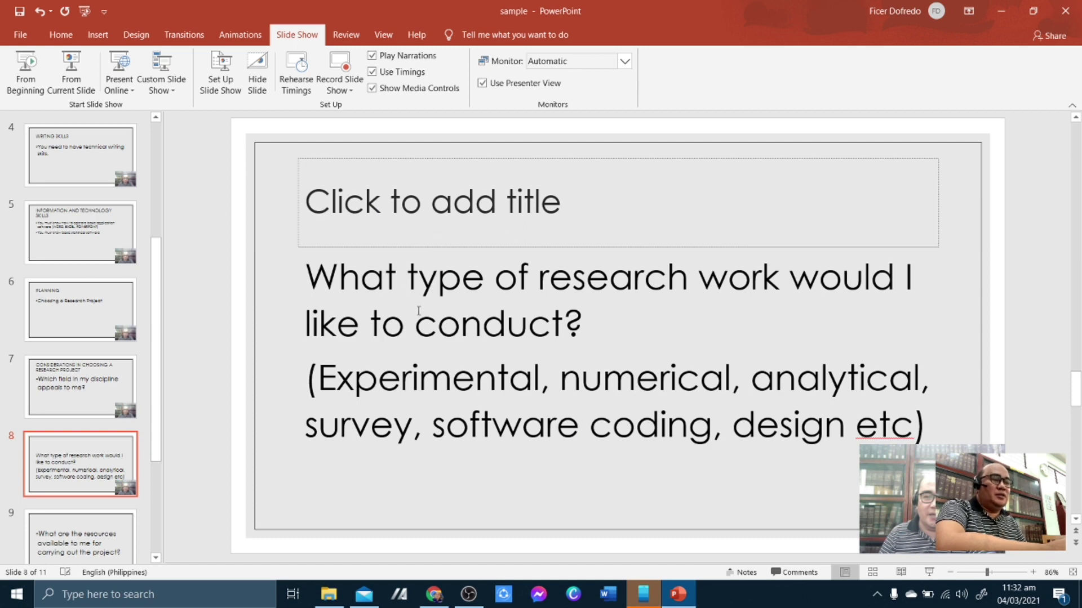
{"action": "scroll", "coordinate": [63, 271], "scroll_direction": "up", "scroll_amount": 5}
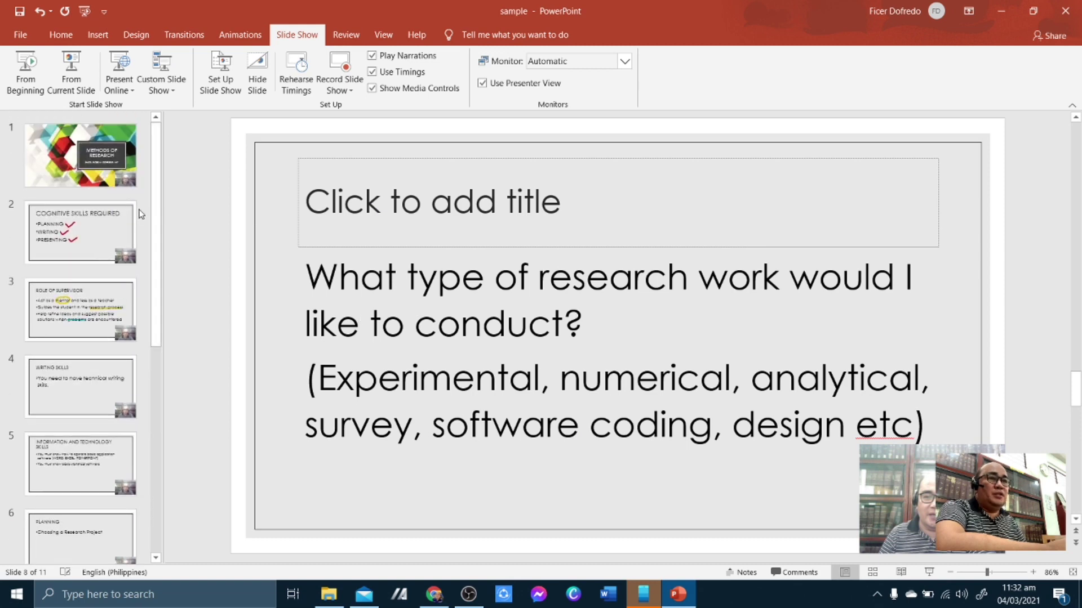
{"action": "left_click", "coordinate": [104, 170]}
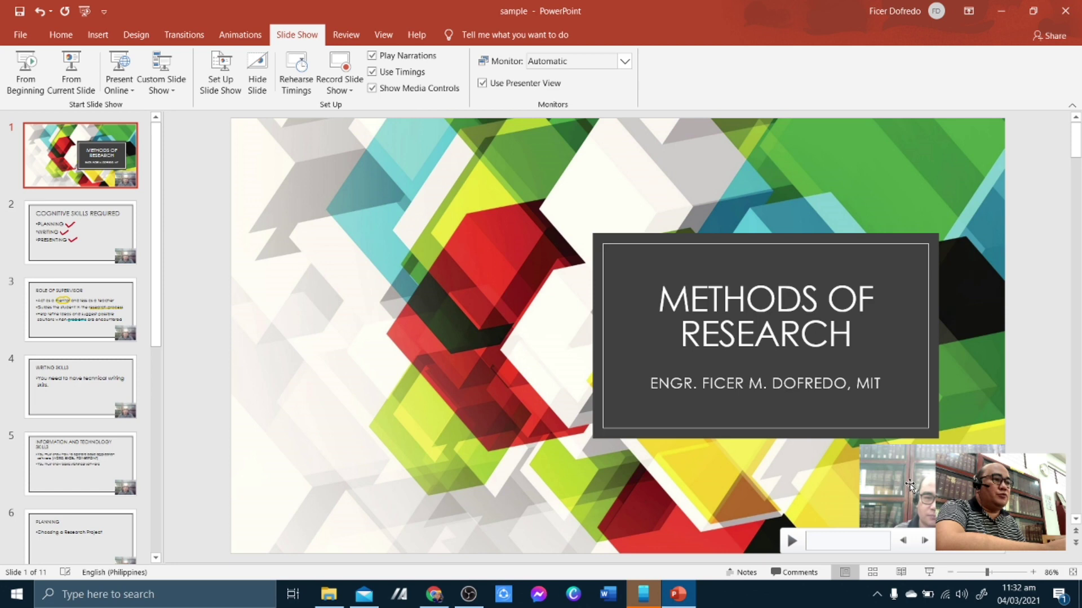
Test-play the title slide's webcam clip, then undo its move to keep it bottom-right
{"action": "left_click_drag", "start_coordinate": [910, 483], "coordinate": [306, 443]}
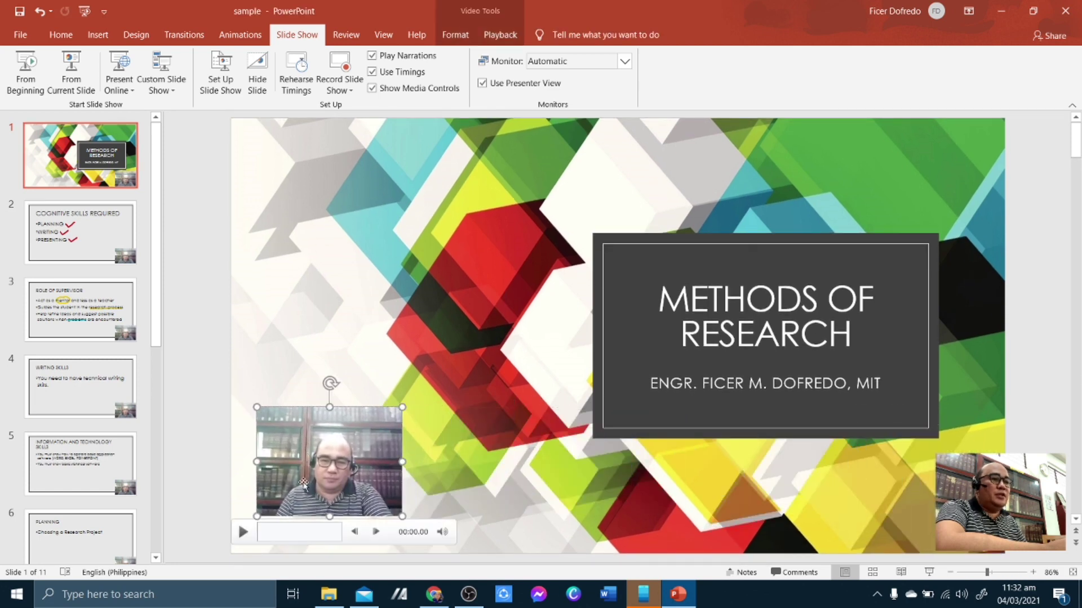
{"action": "left_click", "coordinate": [243, 533]}
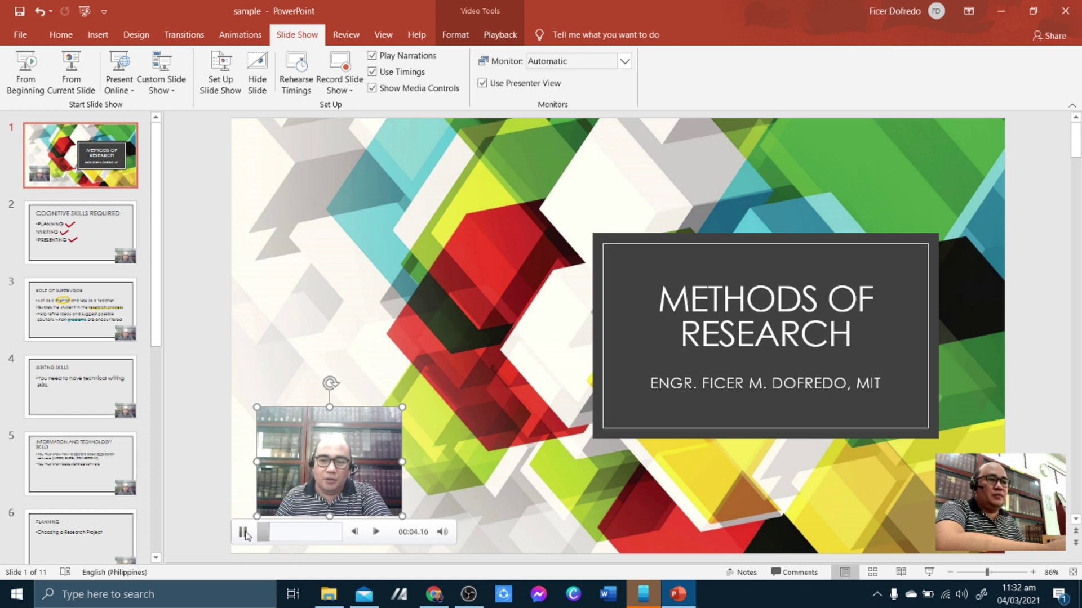
{"action": "left_click", "coordinate": [243, 533]}
{"action": "key", "text": "ctrl+z"}
{"action": "left_click_drag", "start_coordinate": [157, 234], "coordinate": [159, 406]}
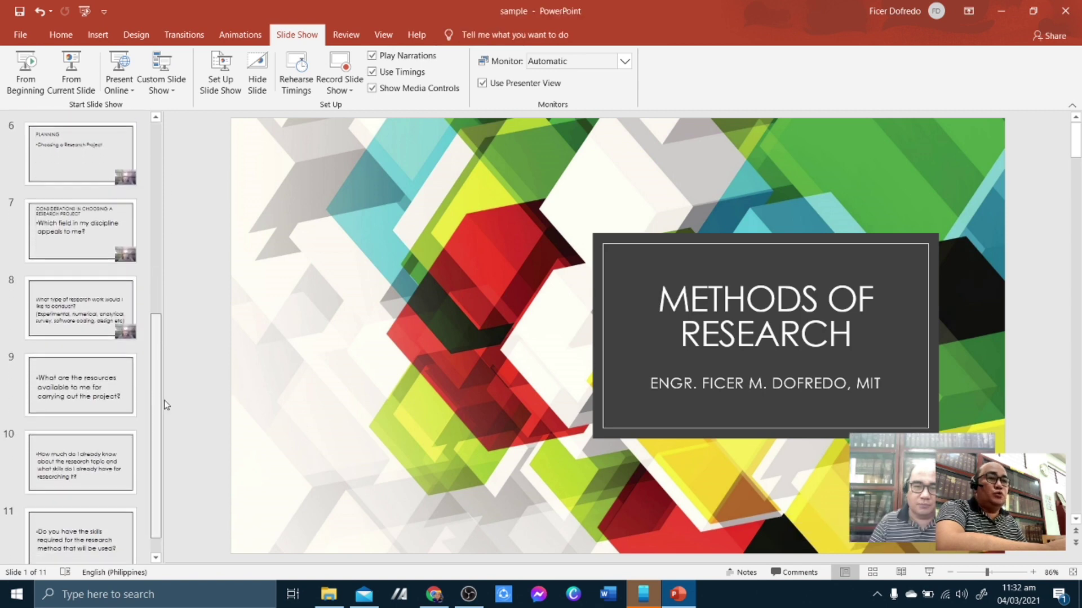
{"action": "left_click", "coordinate": [193, 230]}
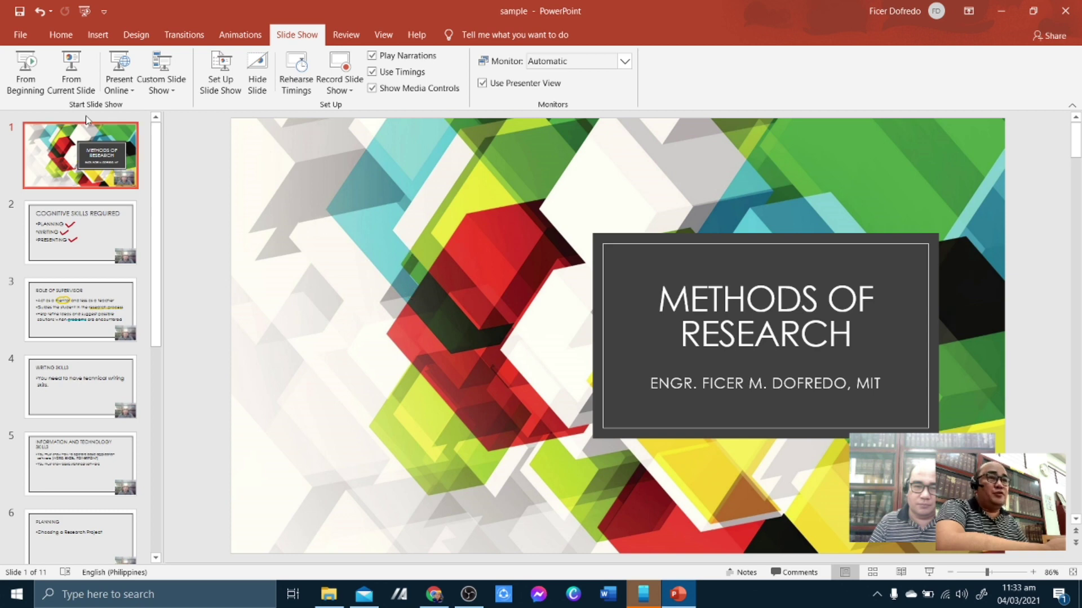
Set video export to Full HD (1080p) without recorded timings and narrations, 5 seconds per slide
{"action": "left_click", "coordinate": [20, 36]}
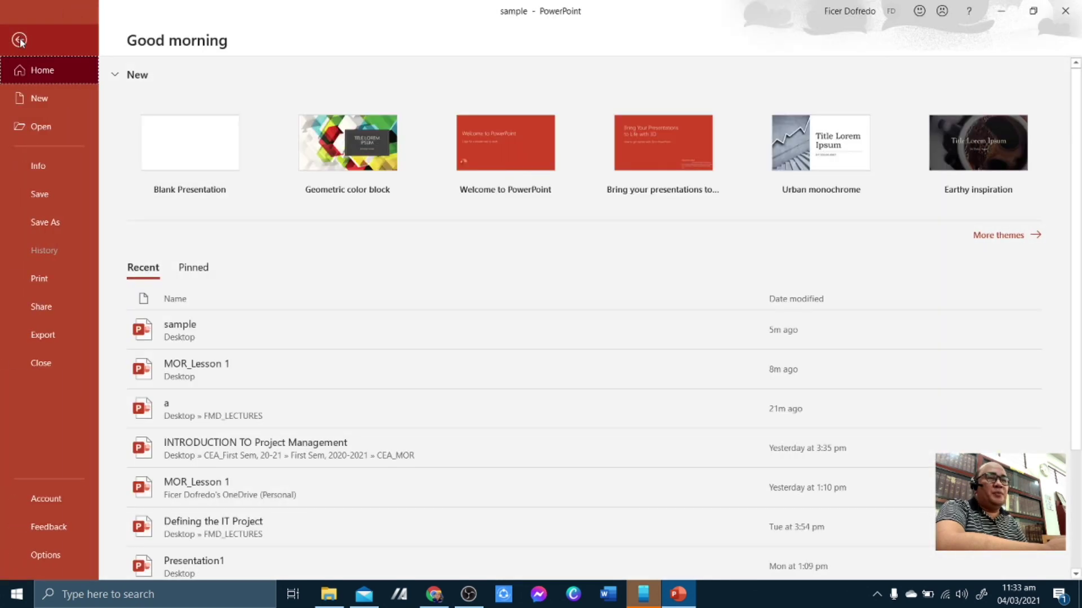
{"action": "left_click", "coordinate": [43, 336]}
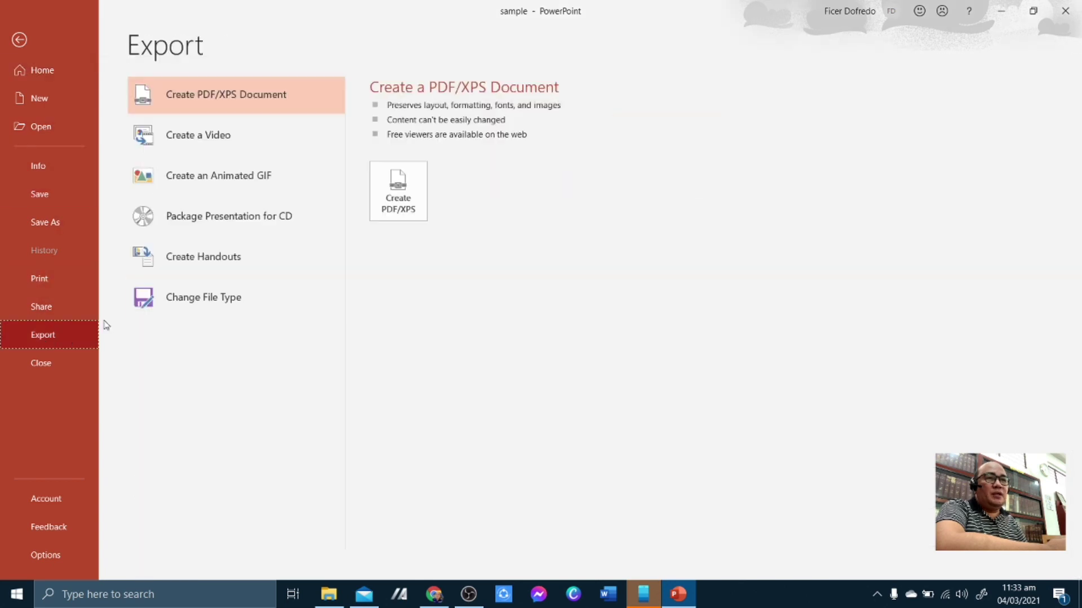
{"action": "left_click", "coordinate": [201, 140]}
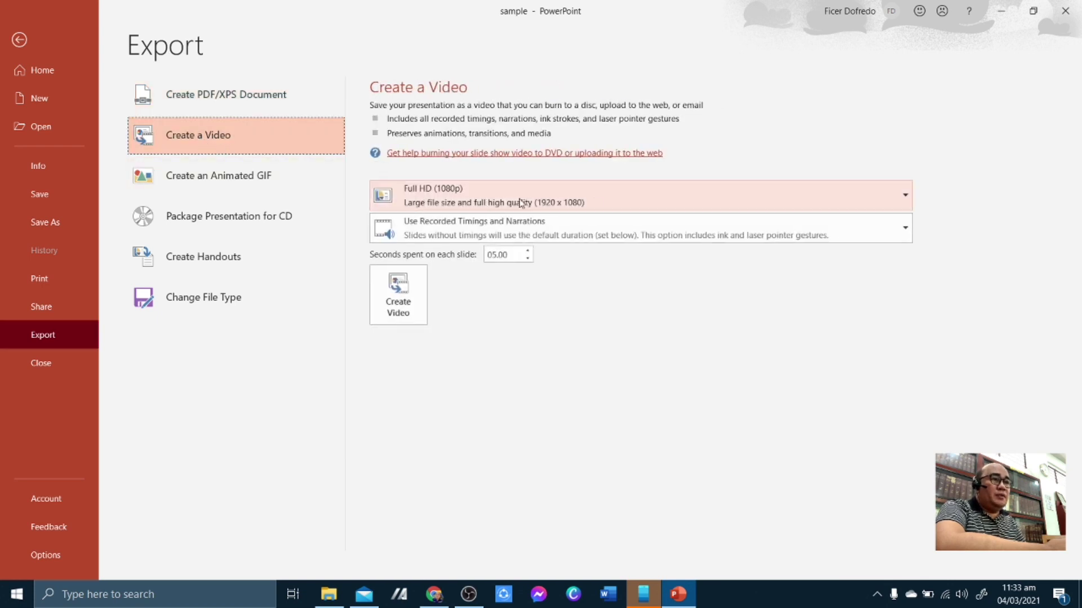
{"action": "left_click", "coordinate": [906, 200]}
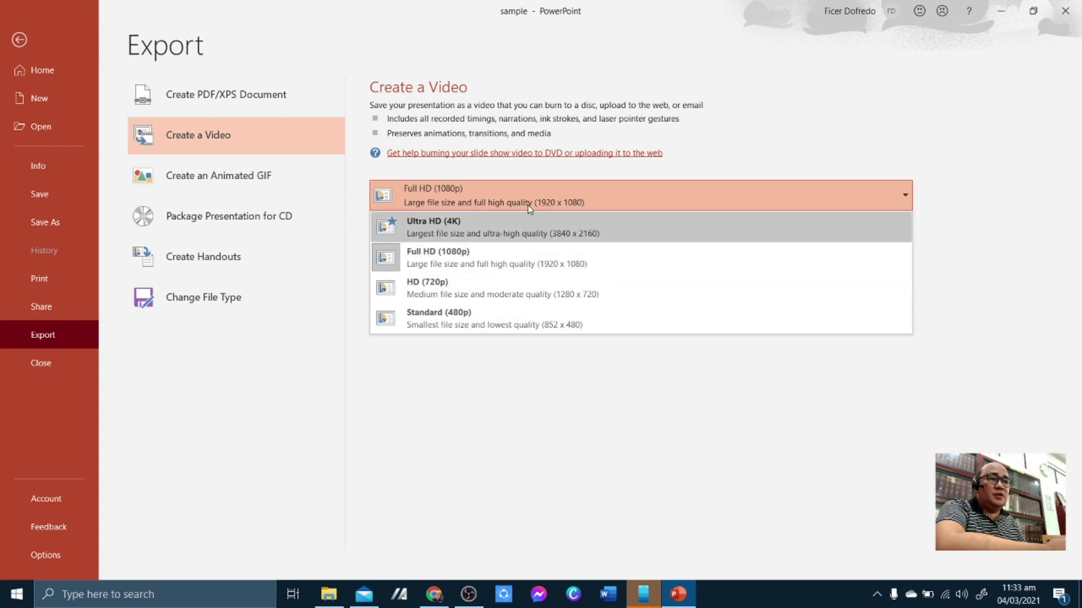
{"action": "left_click", "coordinate": [493, 263]}
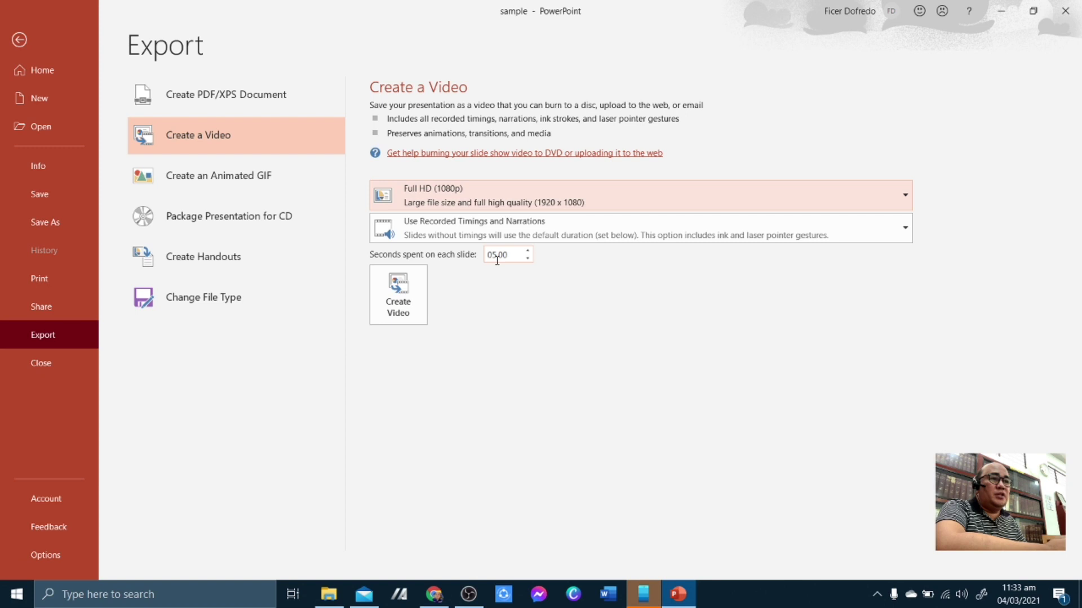
{"action": "left_click", "coordinate": [903, 235]}
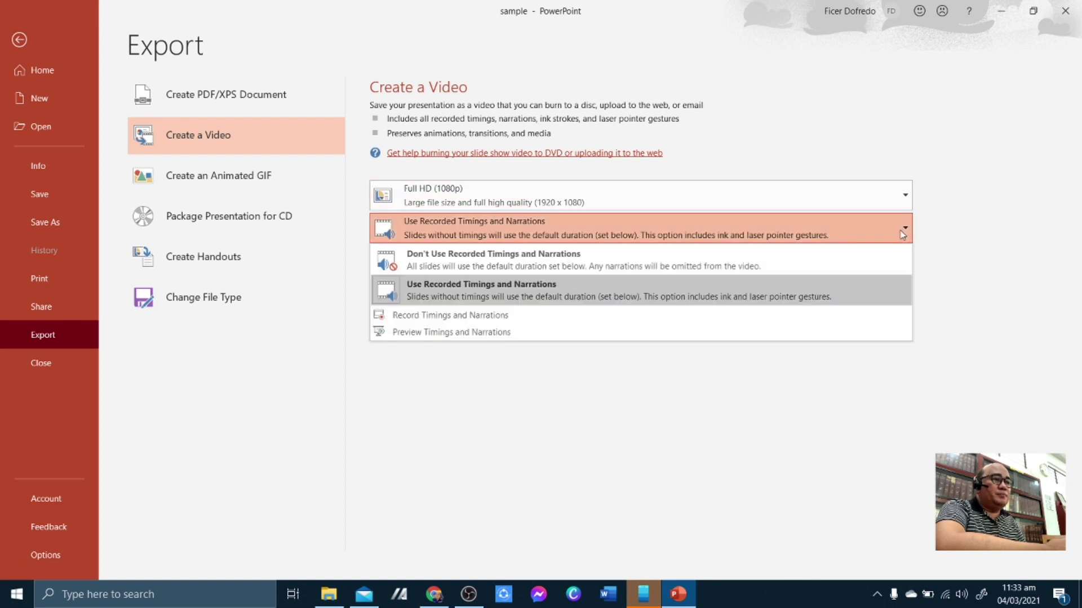
{"action": "left_click", "coordinate": [593, 266]}
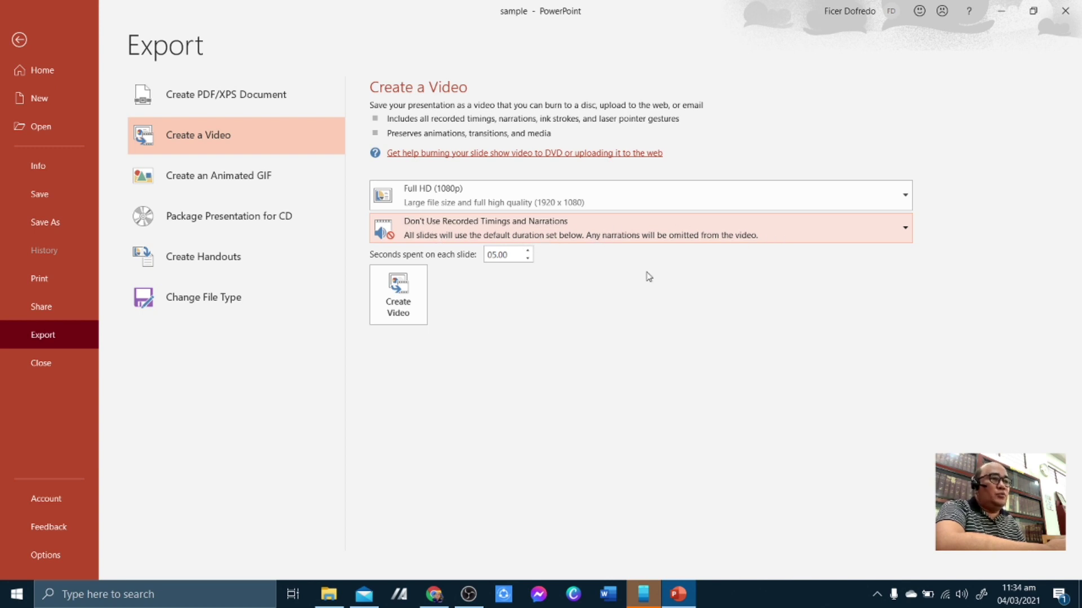
Save the video to the Desktop as lesson1 in MPEG-4 format
{"action": "left_click", "coordinate": [399, 289]}
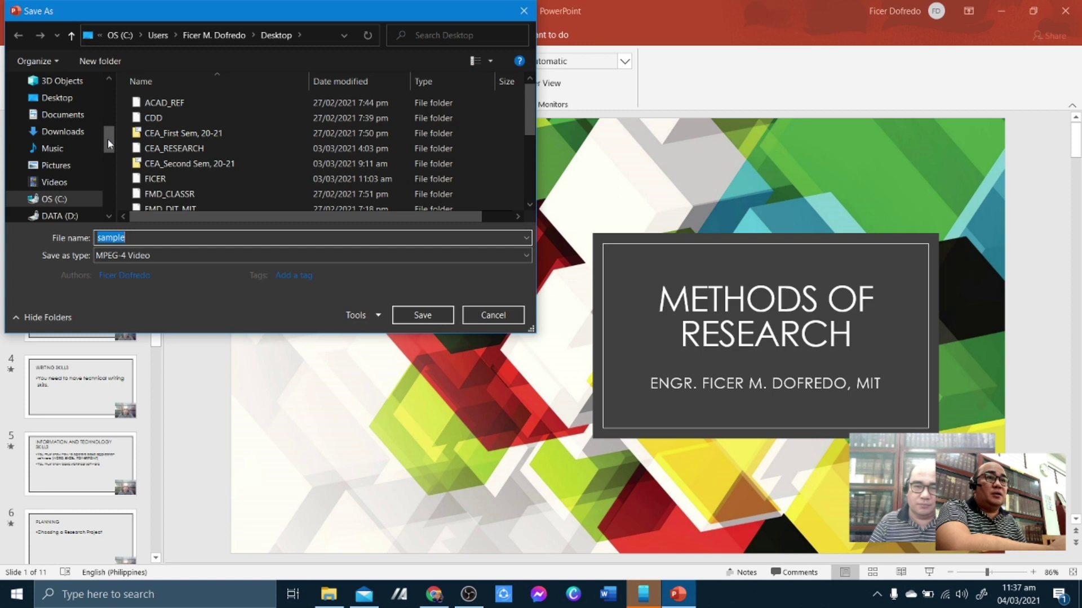
{"action": "left_click_drag", "start_coordinate": [107, 138], "coordinate": [102, 106]}
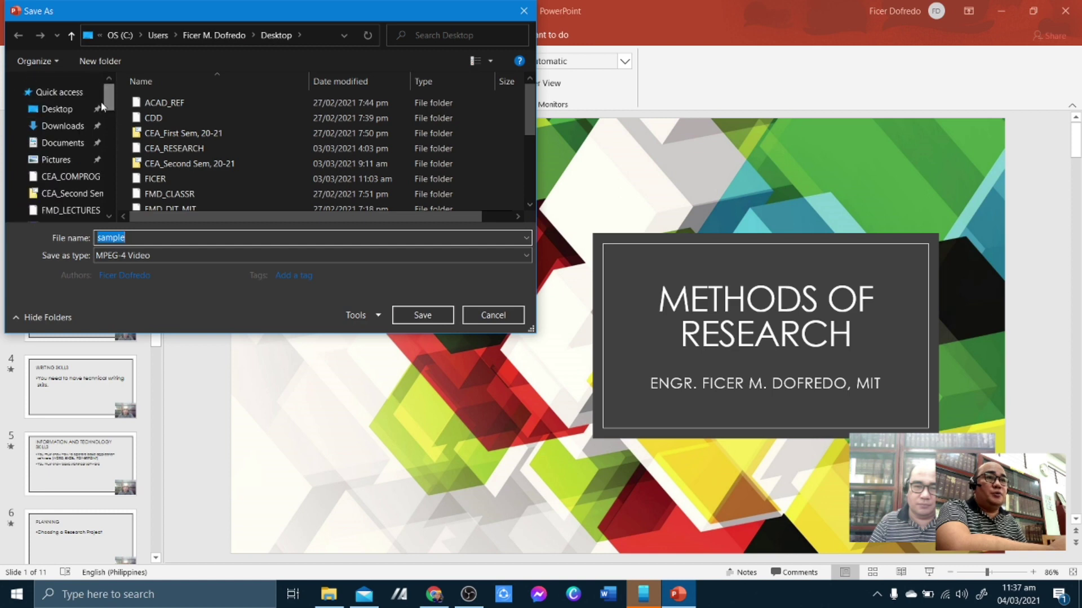
{"action": "left_click", "coordinate": [66, 110]}
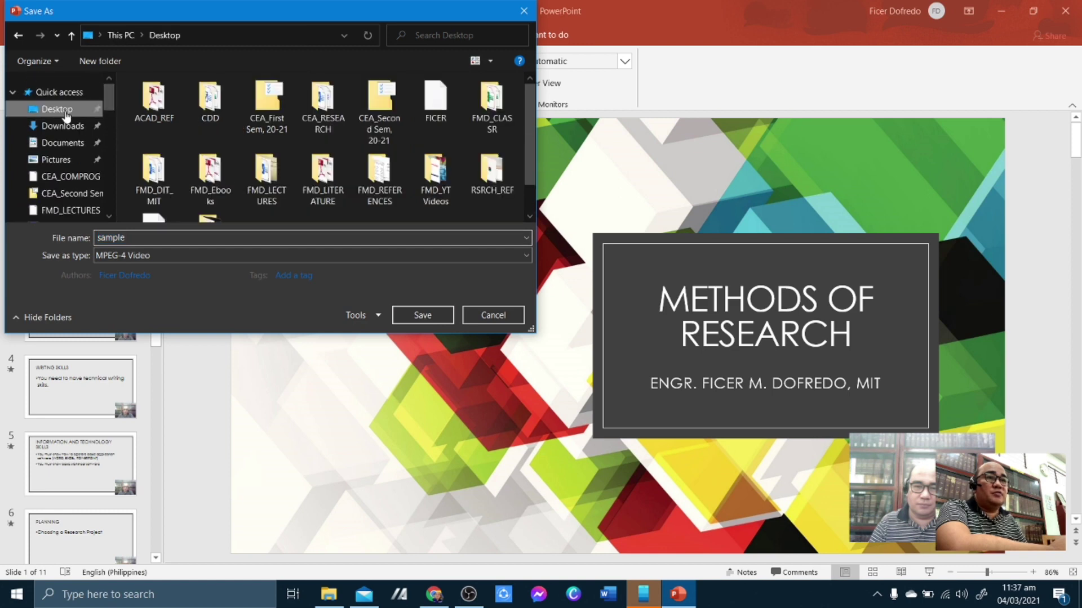
{"action": "double_click", "coordinate": [155, 238]}
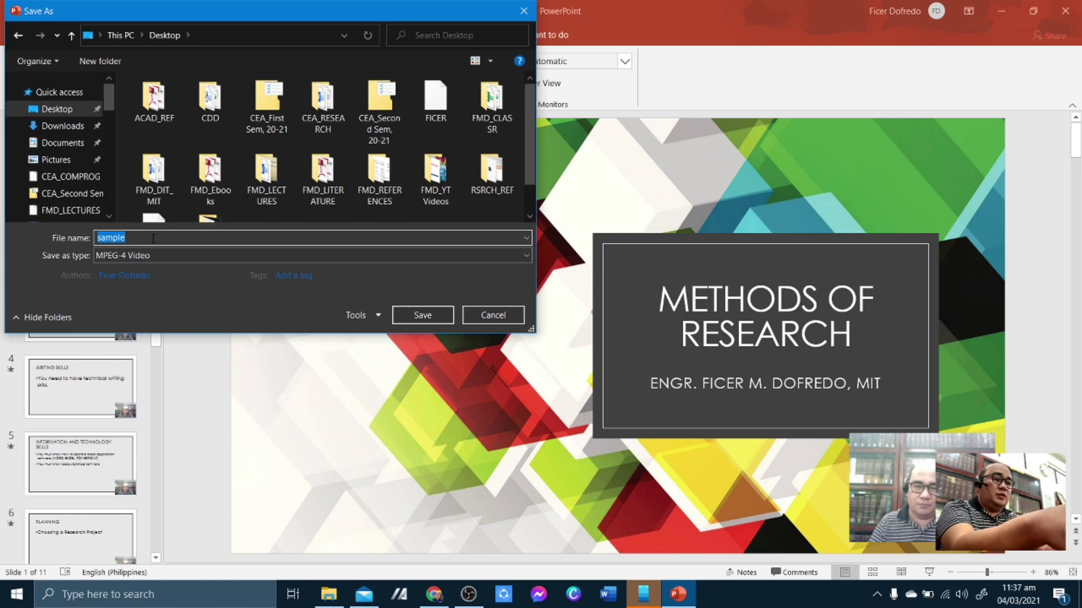
{"action": "type", "text": "less"}
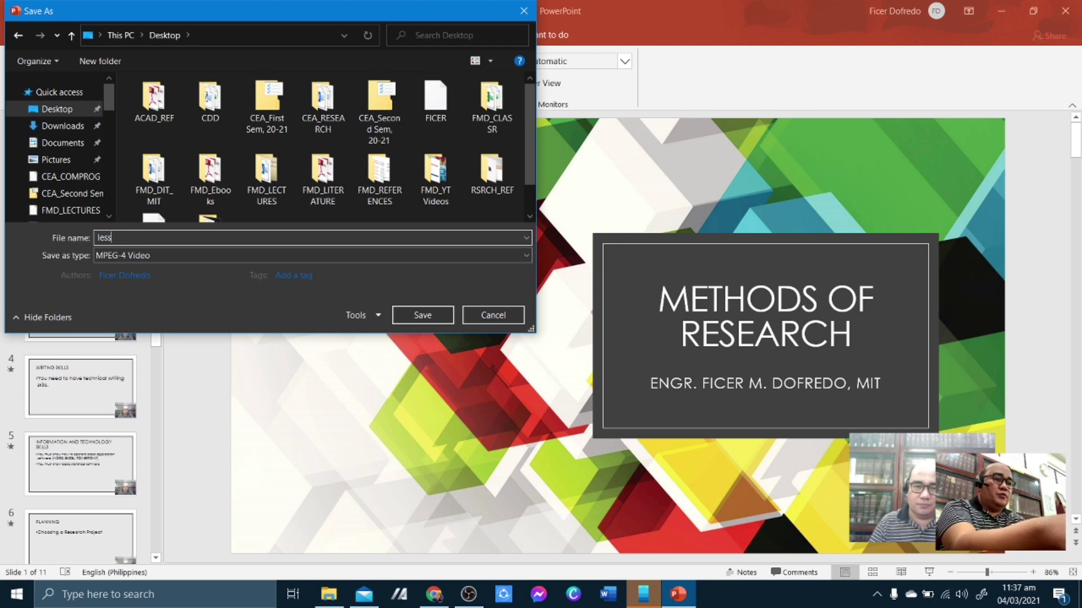
{"action": "type", "text": "on1"}
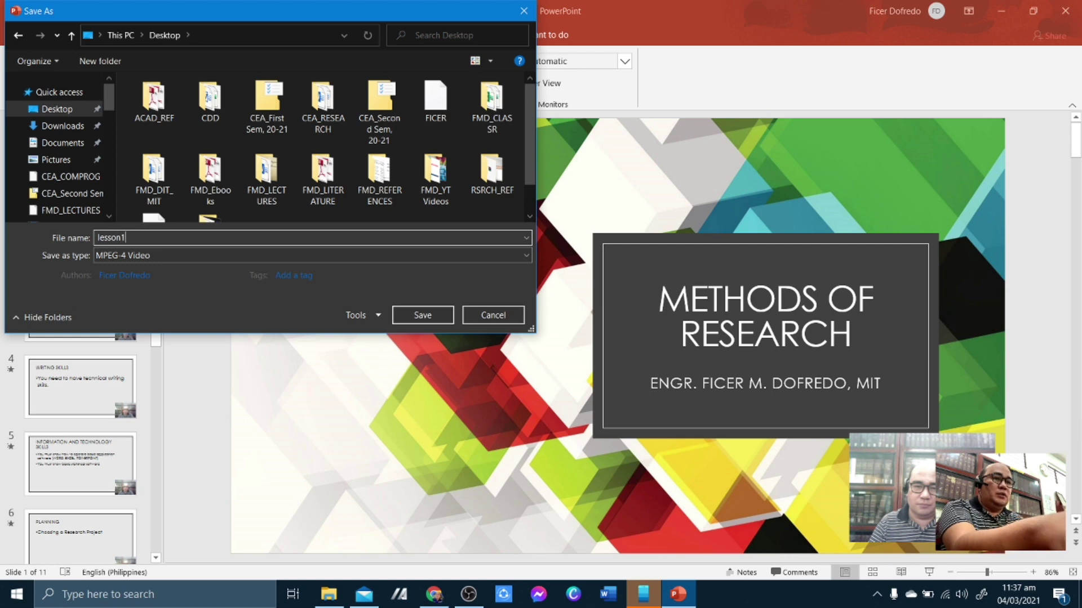
{"action": "left_click", "coordinate": [421, 316]}
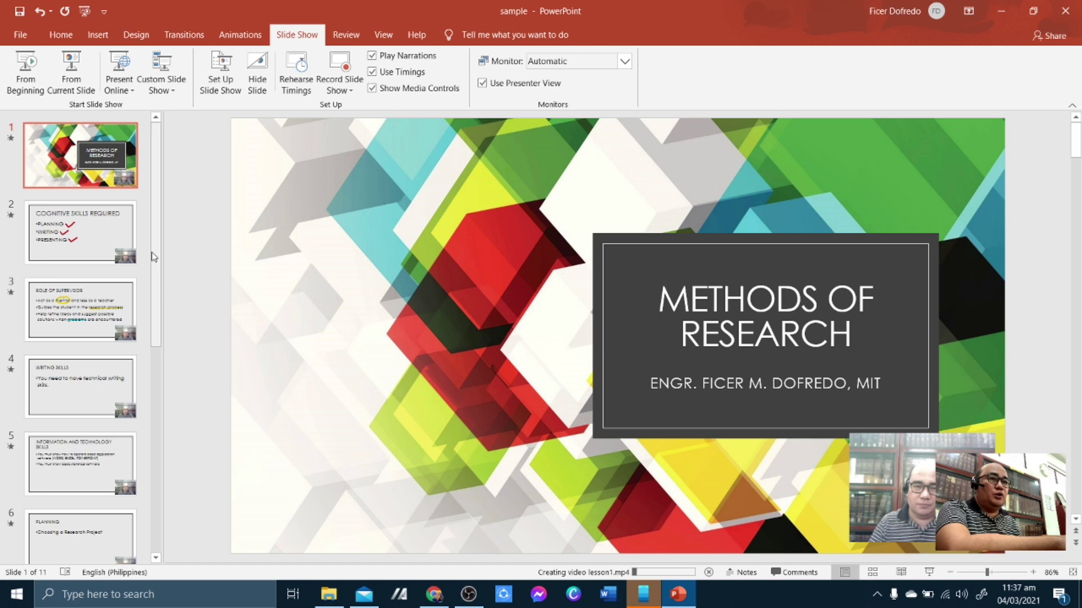
Wait for the lesson1.mp4 export to finish with the title slide displayed
{"action": "scroll", "coordinate": [162, 250], "scroll_direction": "down", "scroll_amount": 6}
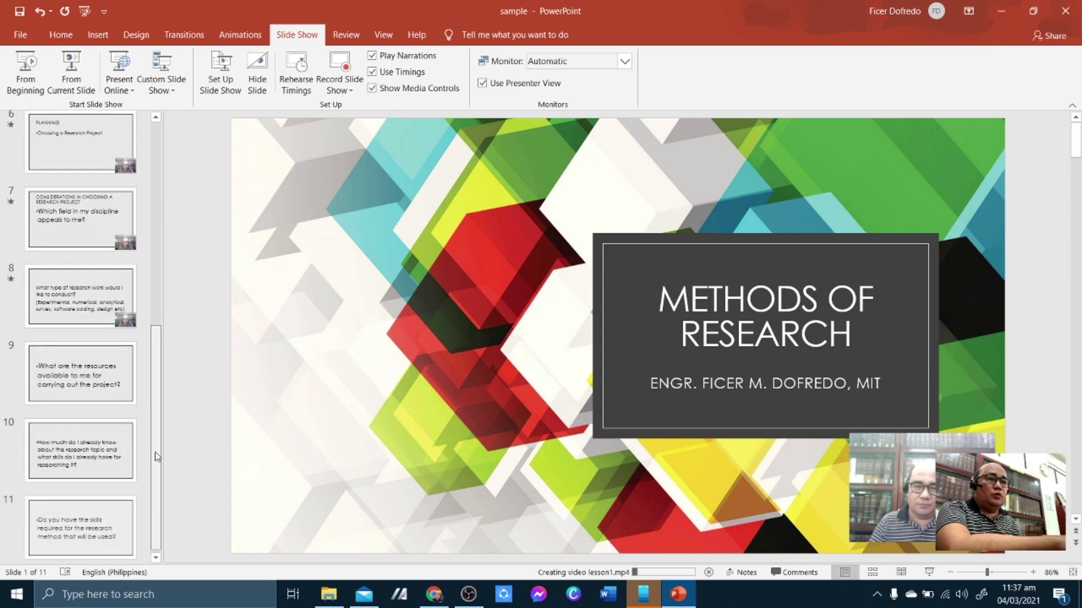
{"action": "scroll", "coordinate": [165, 369], "scroll_direction": "up", "scroll_amount": 7}
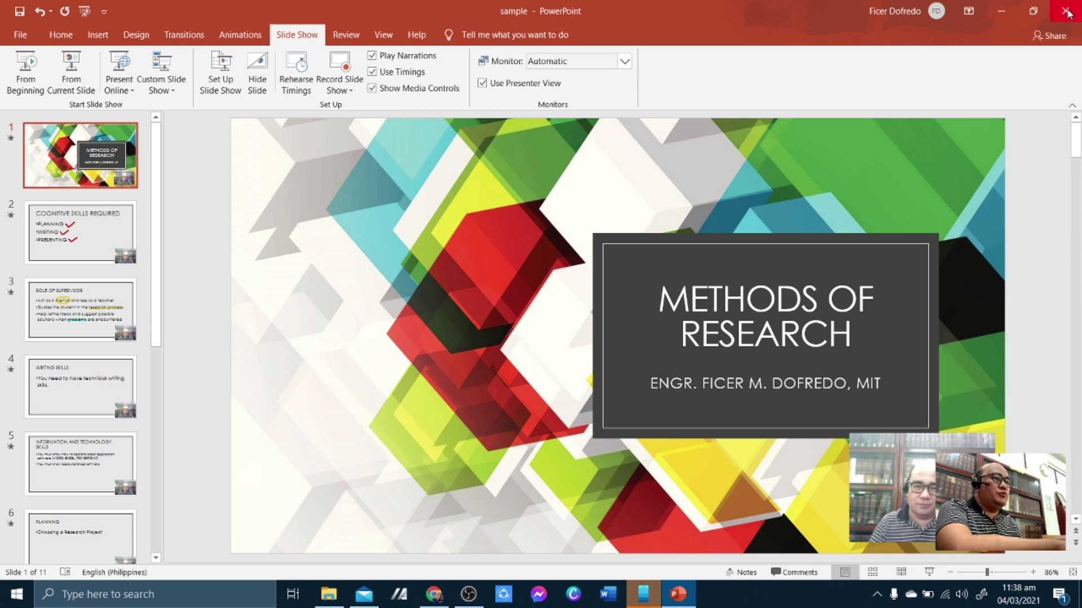
Minimize PowerPoint and play lesson1.mp4 from the desktop
{"action": "left_click", "coordinate": [1002, 14]}
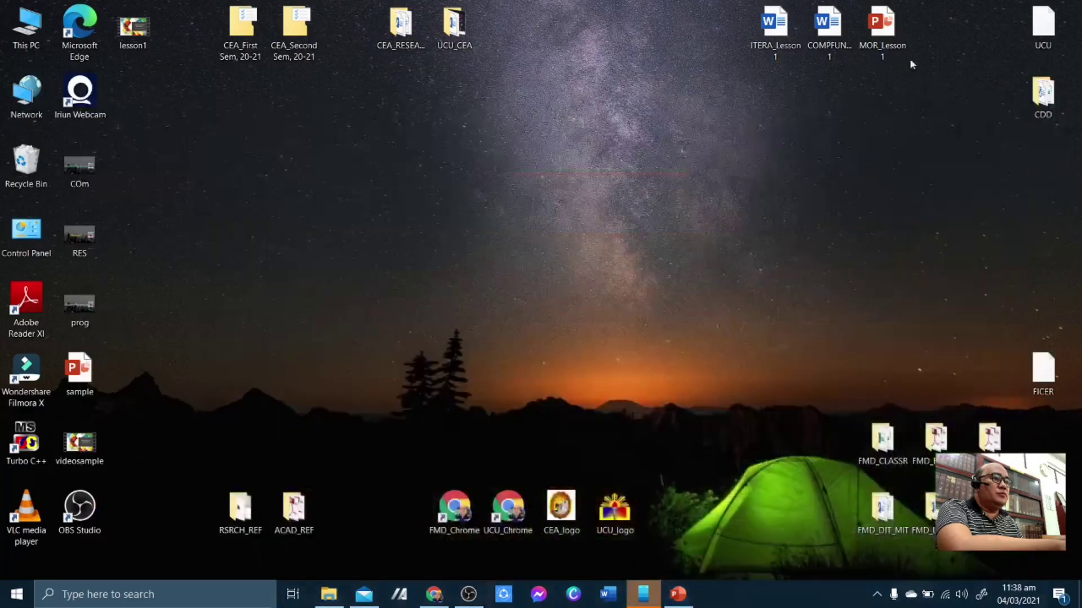
{"action": "left_click", "coordinate": [139, 35]}
{"action": "double_click", "coordinate": [133, 29]}
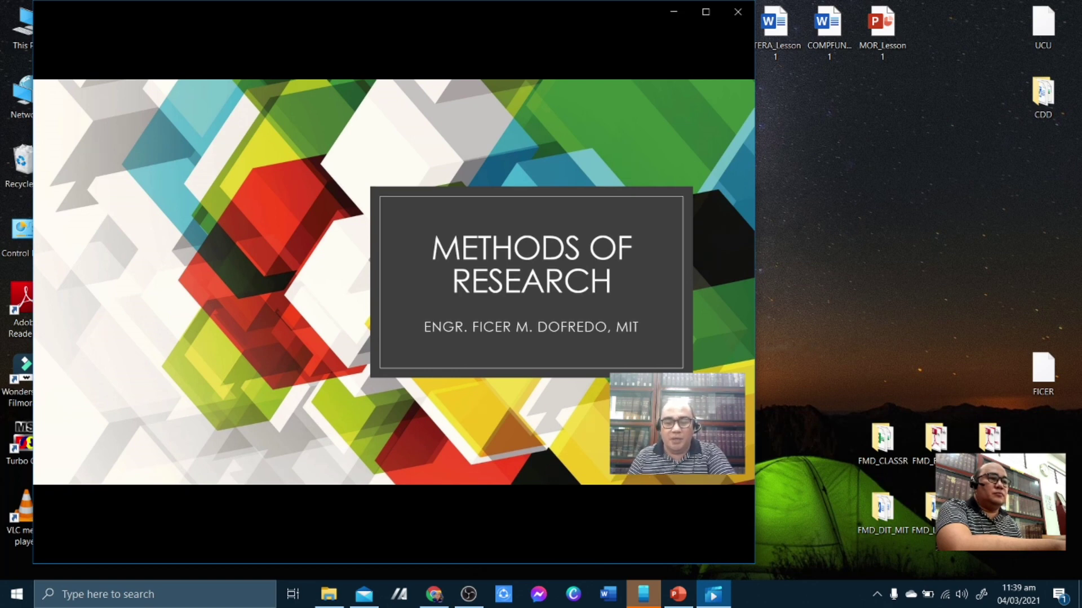
Skip lesson1 ahead to the Role of Supervisor slide, then close Movies & TV
{"action": "mouse_move", "coordinate": [119, 499]}
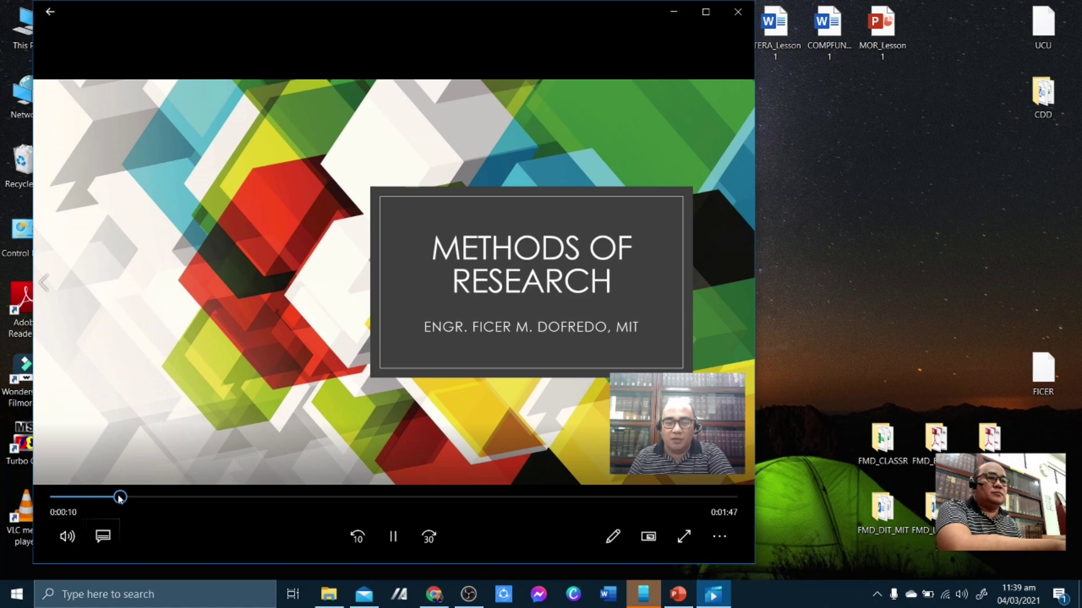
{"action": "left_click_drag", "start_coordinate": [122, 500], "coordinate": [562, 499]}
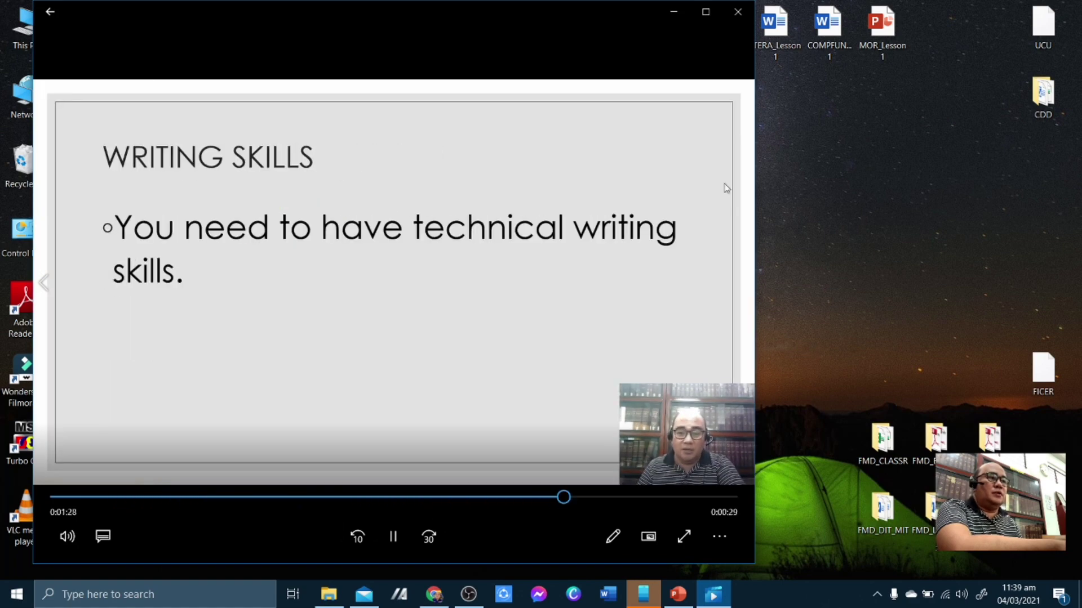
{"action": "left_click", "coordinate": [737, 12]}
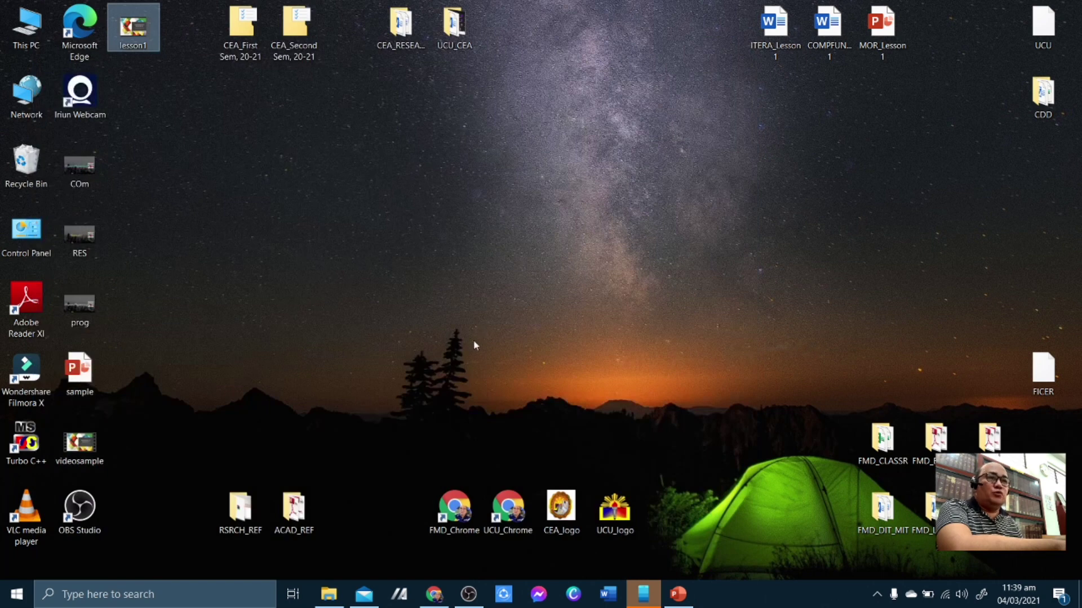